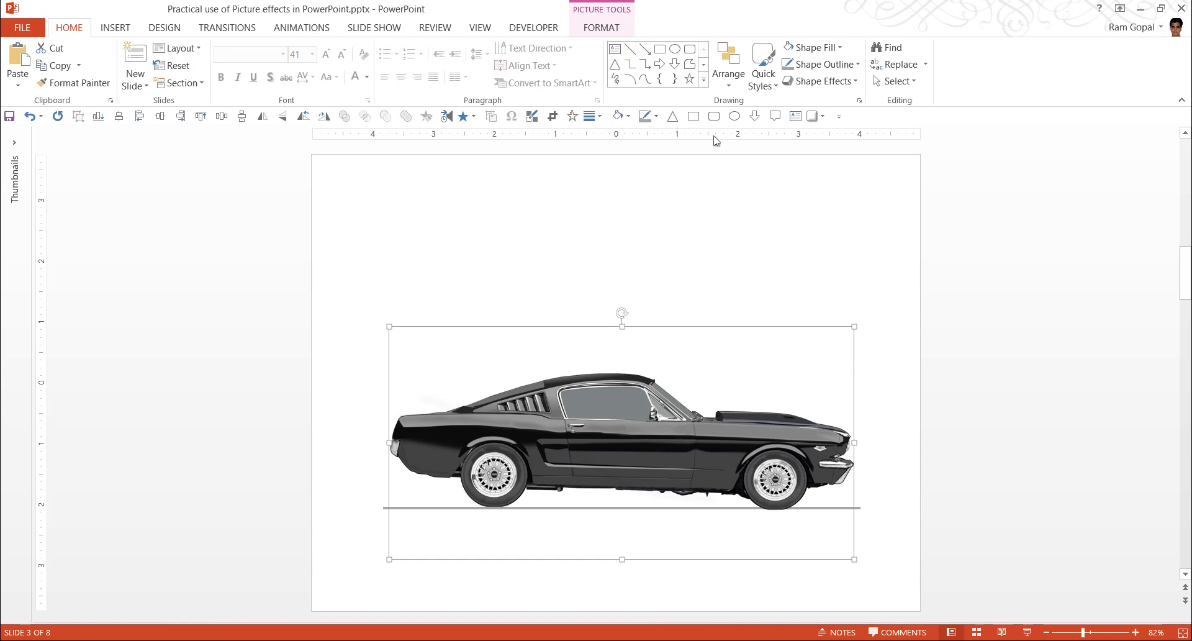
# - Draw a straight vertical line down through the car picture
pyautogui.click(703, 79)
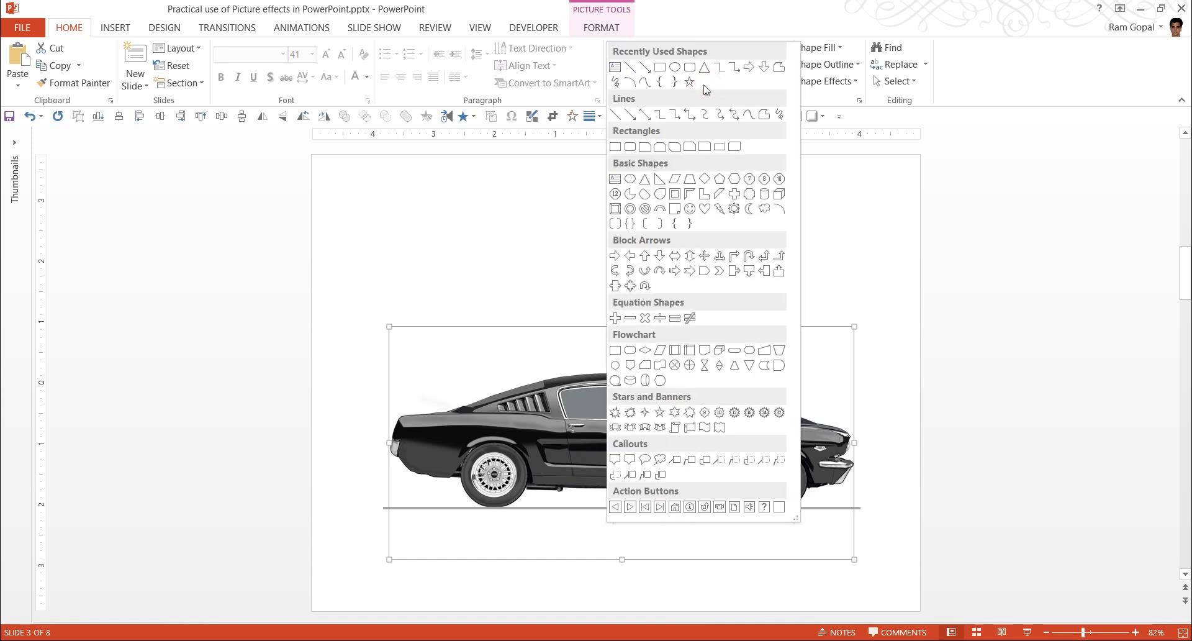
pyautogui.click(614, 115)
pyautogui.moveTo(631, 205); pyautogui.dragTo(630, 589)
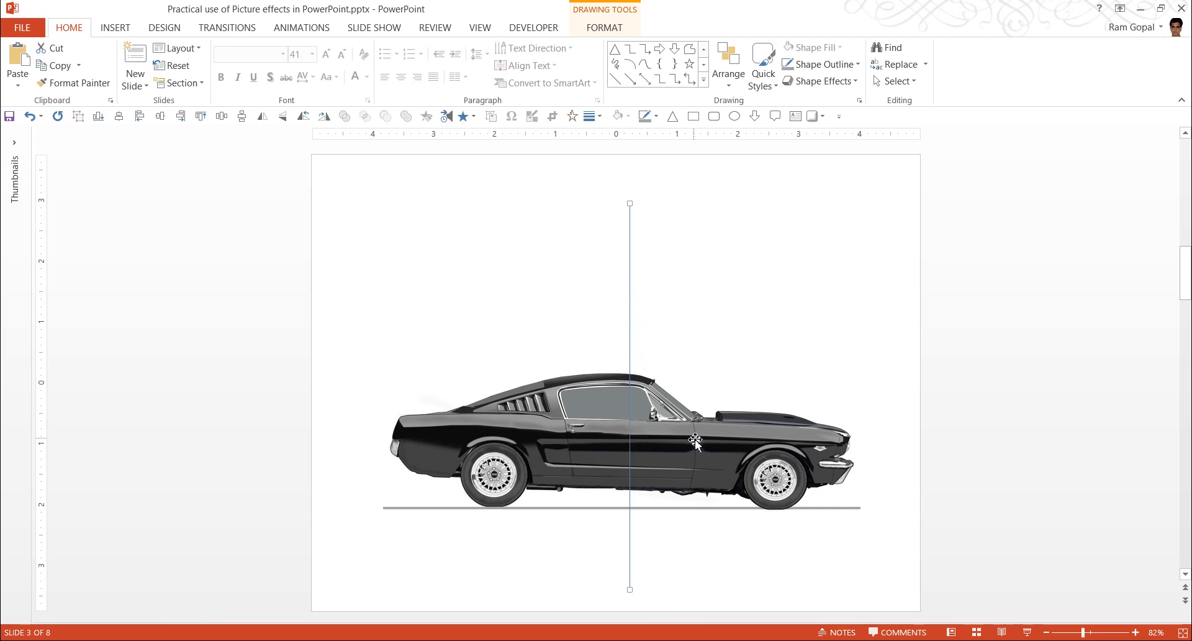
# - Select the car picture and the line together and centre-align them horizontally
pyautogui.click(563, 423)
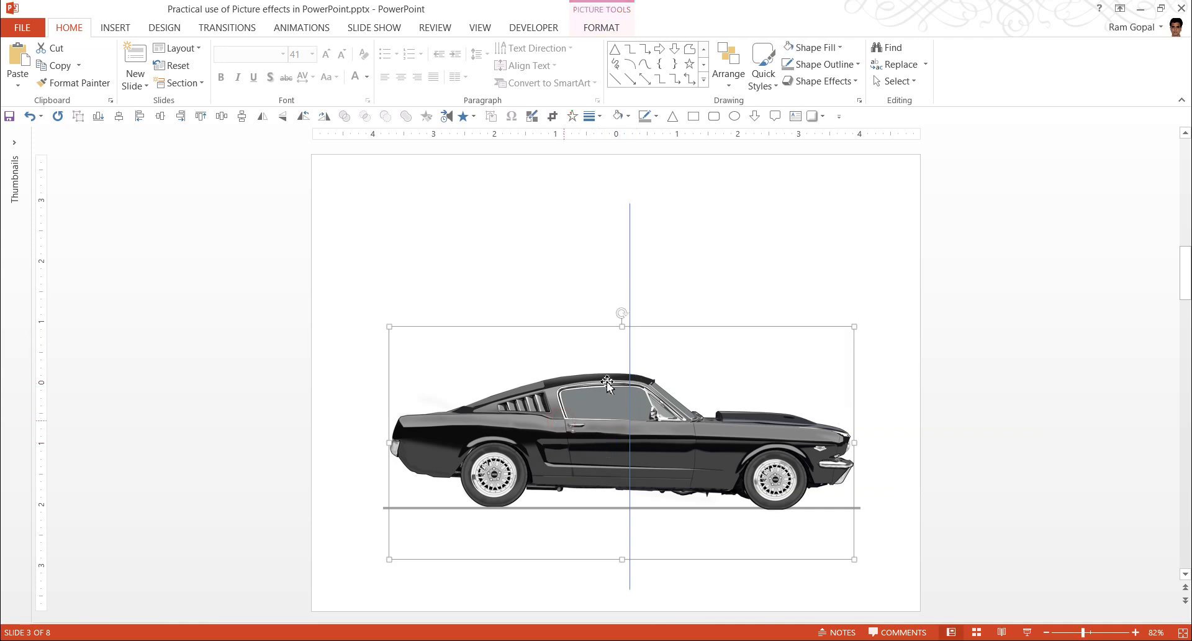
pyautogui.keyDown('shift'); pyautogui.click(631, 280); pyautogui.keyUp('shift')
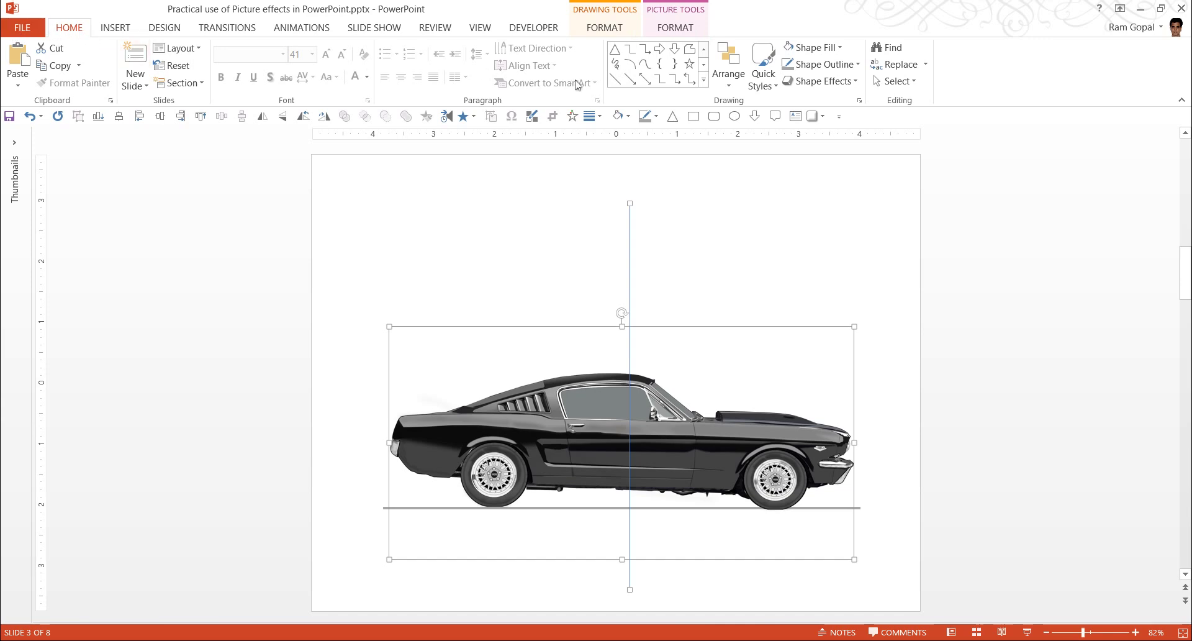
pyautogui.click(728, 68)
pyautogui.moveTo(746, 285)
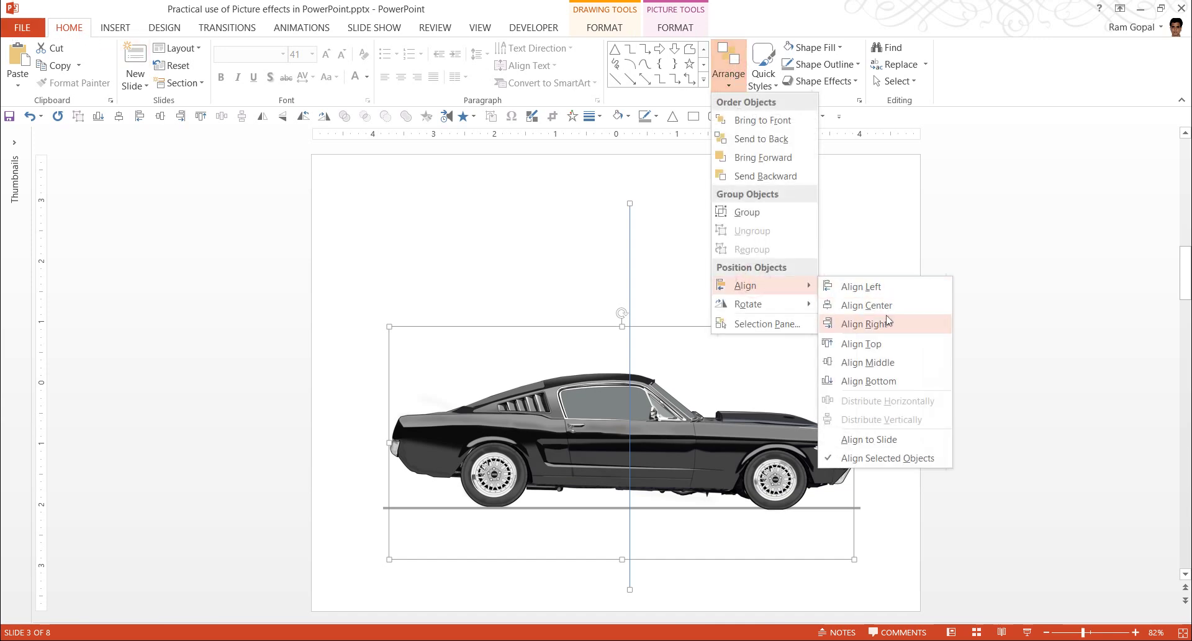
pyautogui.click(857, 305)
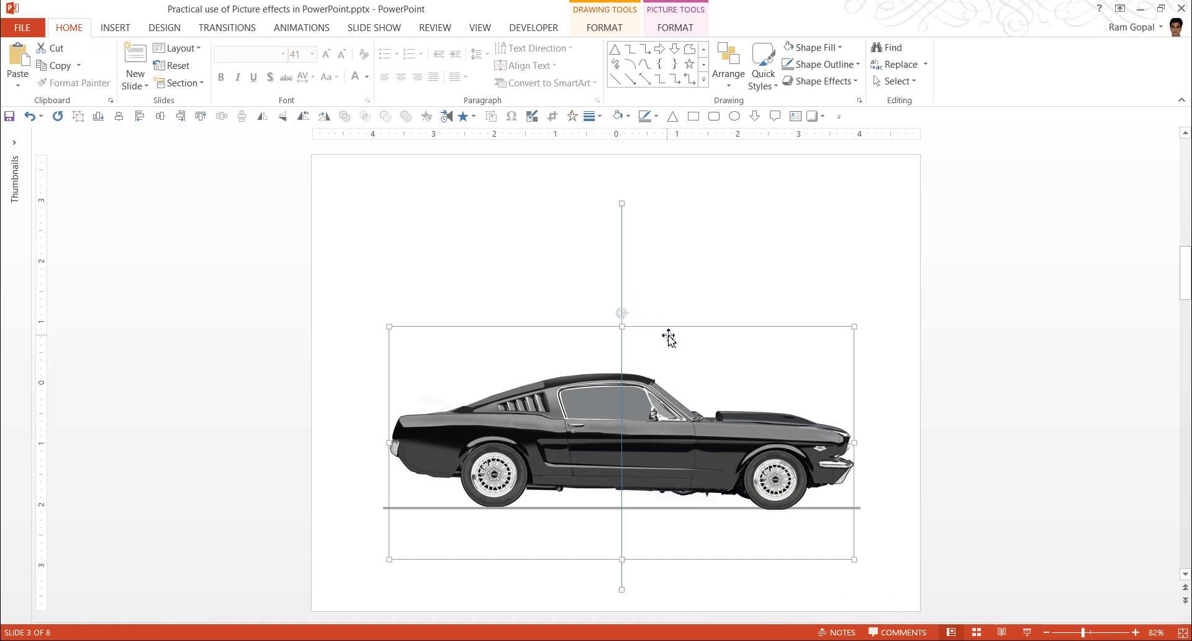
# - Group car and line, drag a duplicate group left, then ungroup the original and reselect its picture
pyautogui.hotkey('ctrl', 'g')
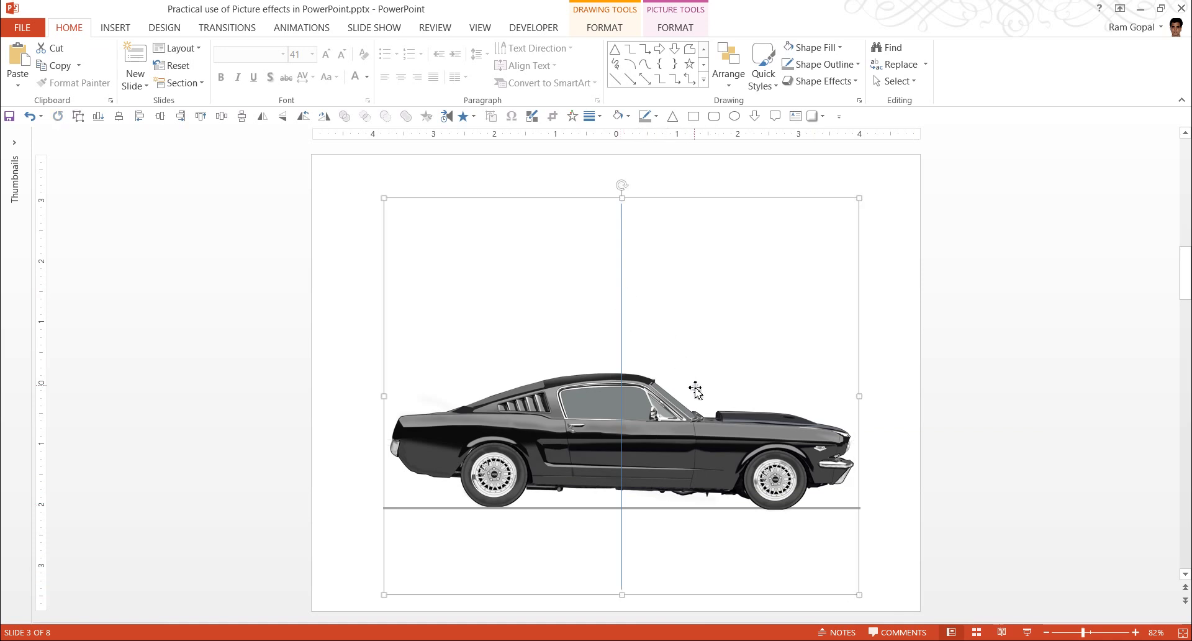
pyautogui.moveTo(696, 390); pyautogui.dragTo(357, 444)
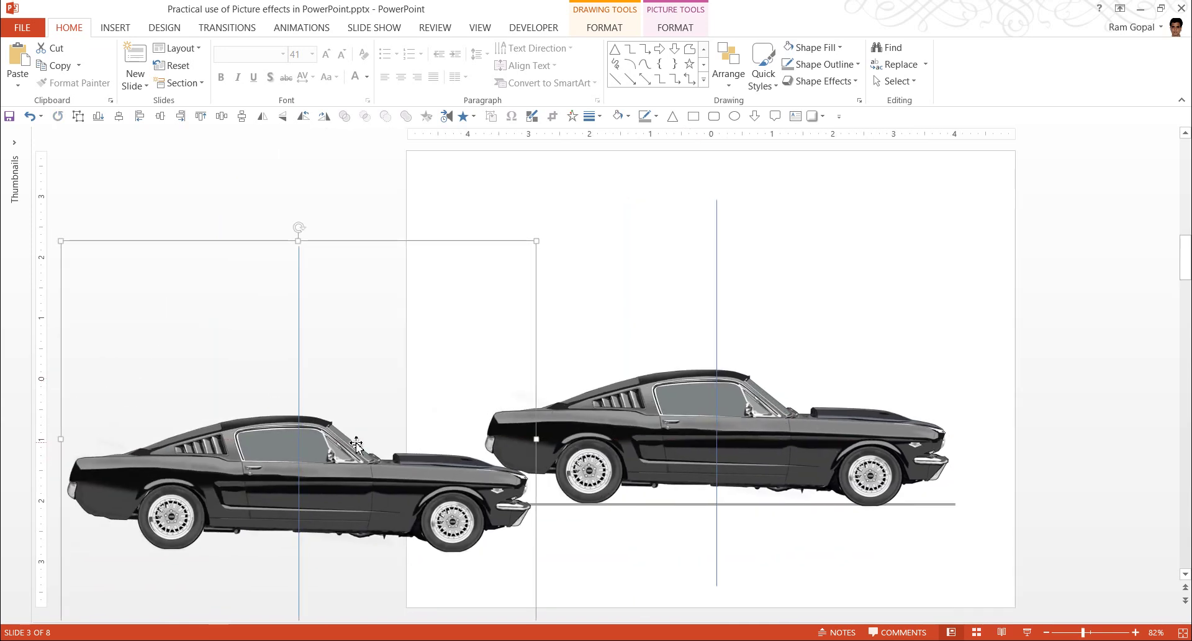
pyautogui.click(757, 429)
pyautogui.rightClick(757, 429)
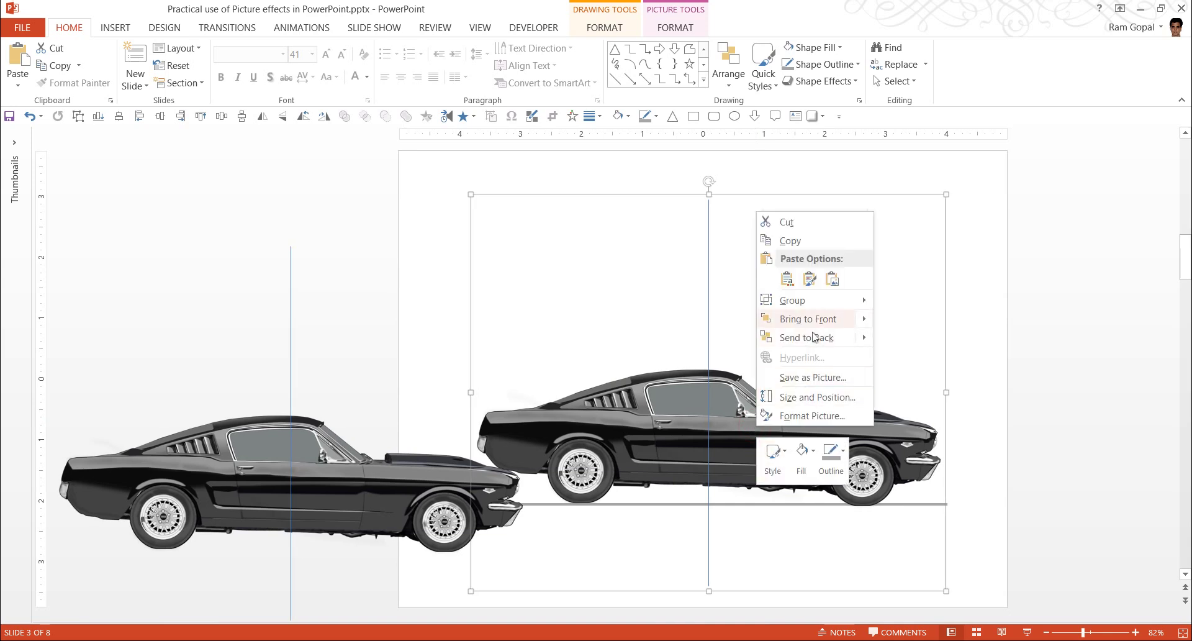
pyautogui.moveTo(813, 300)
pyautogui.click(914, 340)
pyautogui.click(1031, 352)
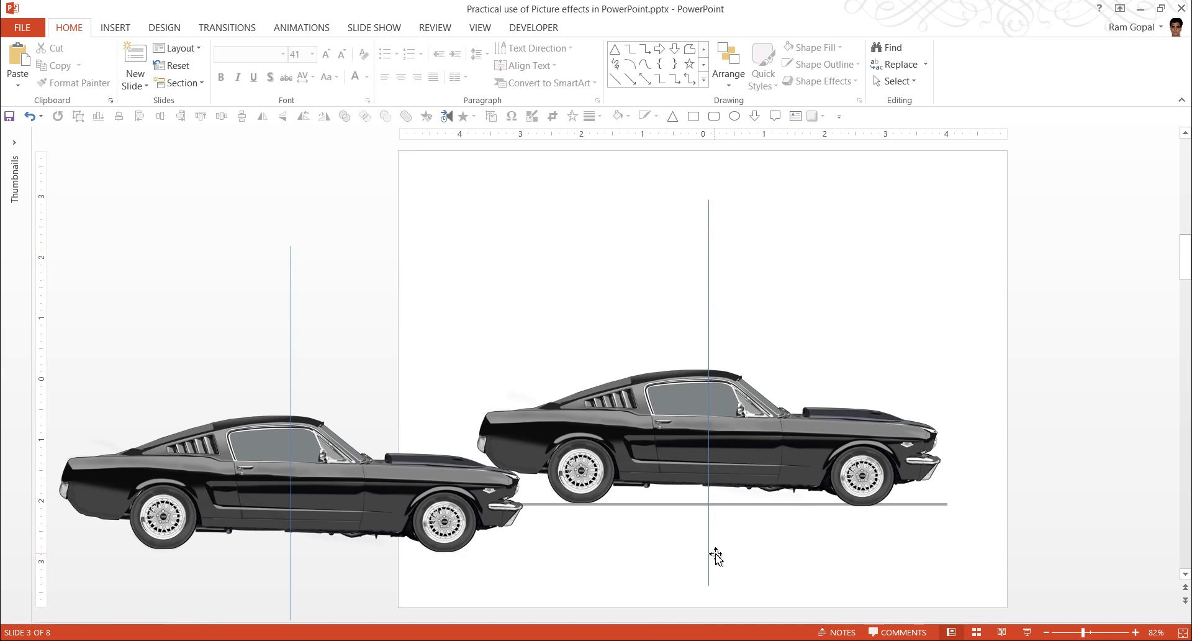
pyautogui.click(673, 452)
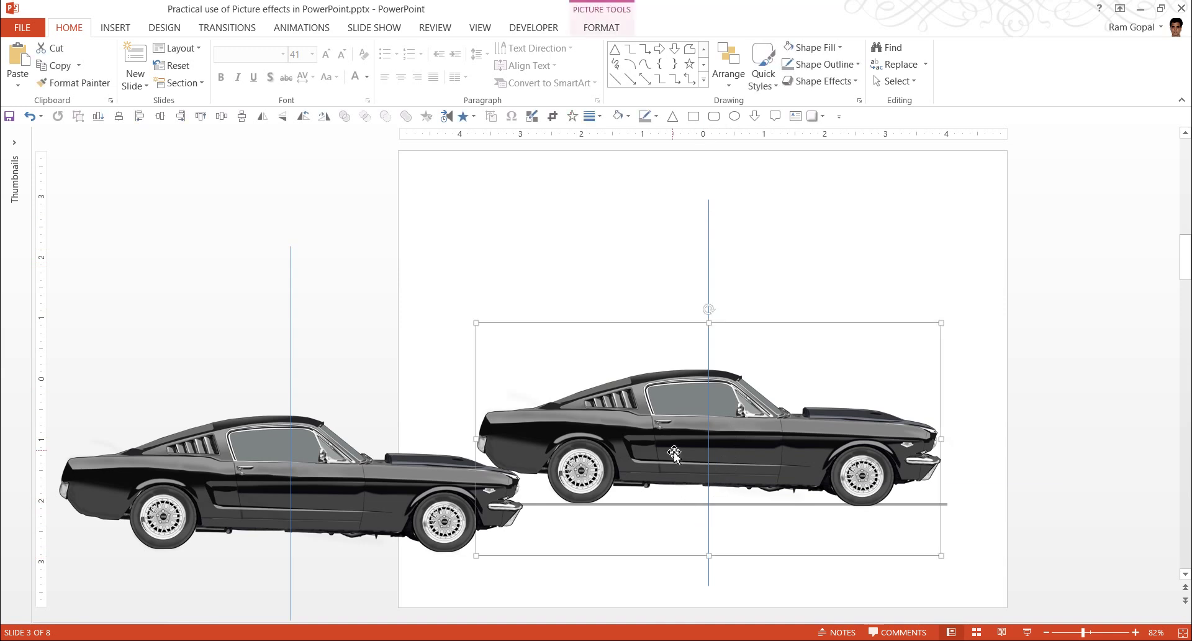
# - Crop the original car's left half away up to the line, keeping the front half
pyautogui.click(617, 28)
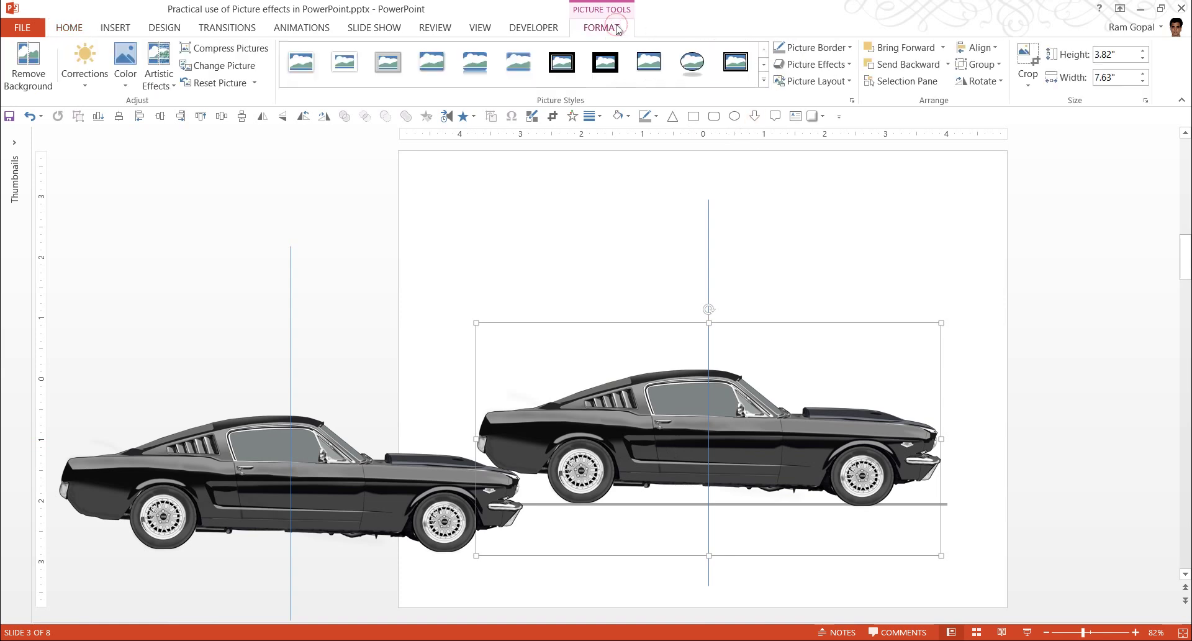
pyautogui.click(1028, 61)
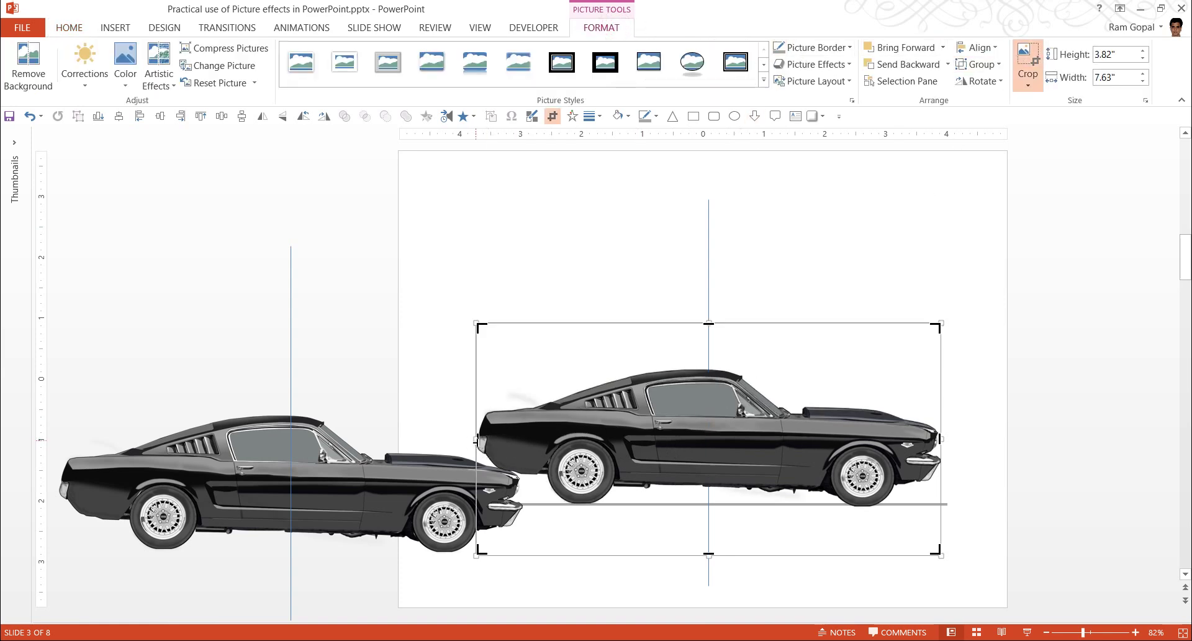
pyautogui.moveTo(476, 440); pyautogui.dragTo(709, 443)
pyautogui.click(986, 416)
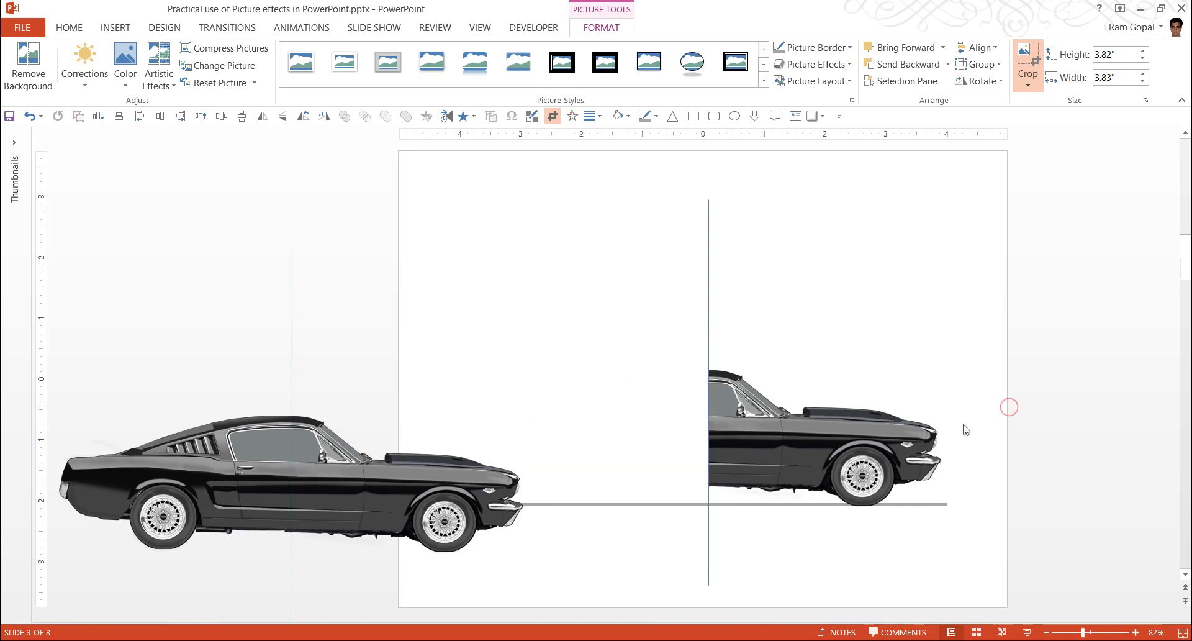
pyautogui.click(750, 421)
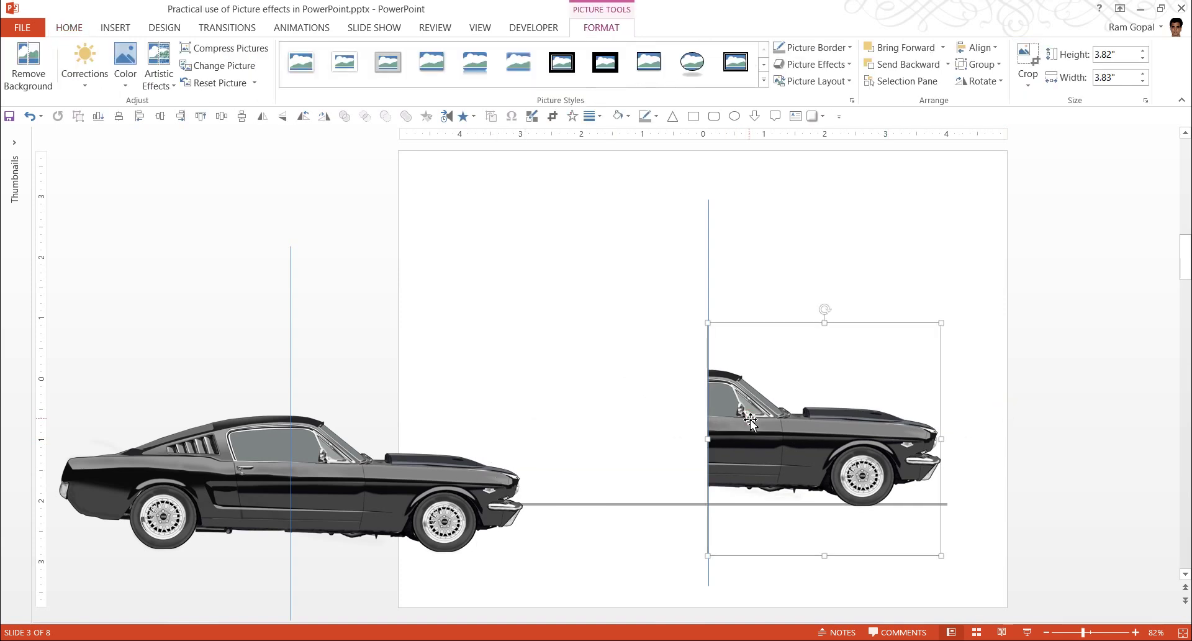
# - Ungroup the duplicate and crop away its right half, keeping the car's rear half
pyautogui.click(368, 462)
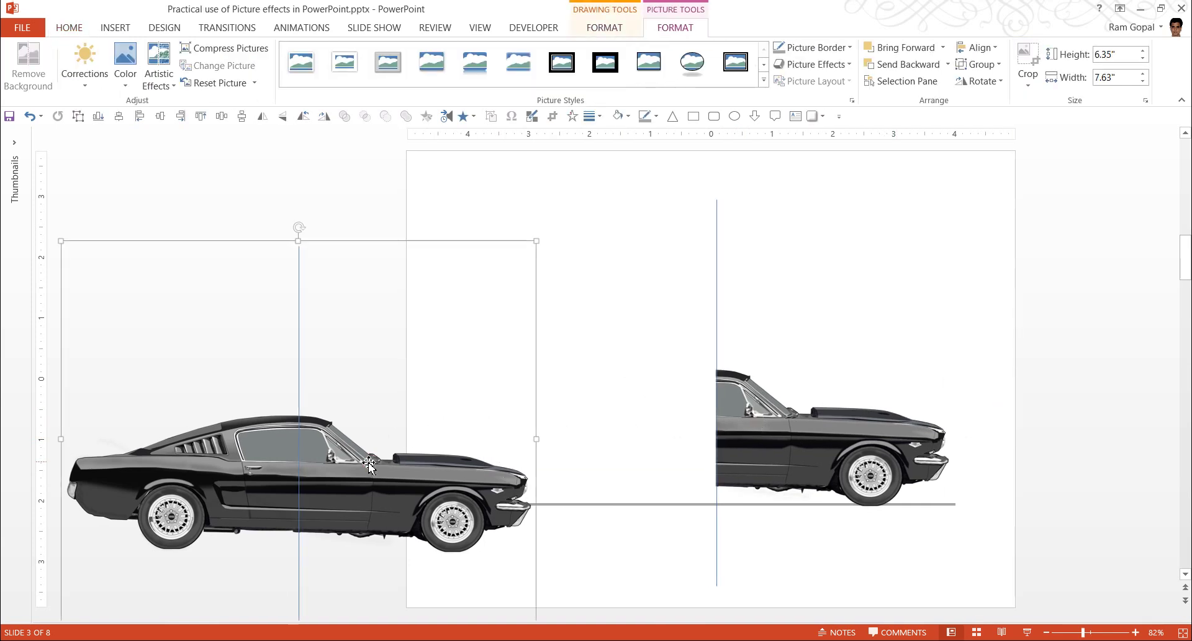
pyautogui.rightClick(367, 462)
pyautogui.moveTo(403, 339)
pyautogui.click(522, 377)
pyautogui.click(346, 295)
pyautogui.click(325, 444)
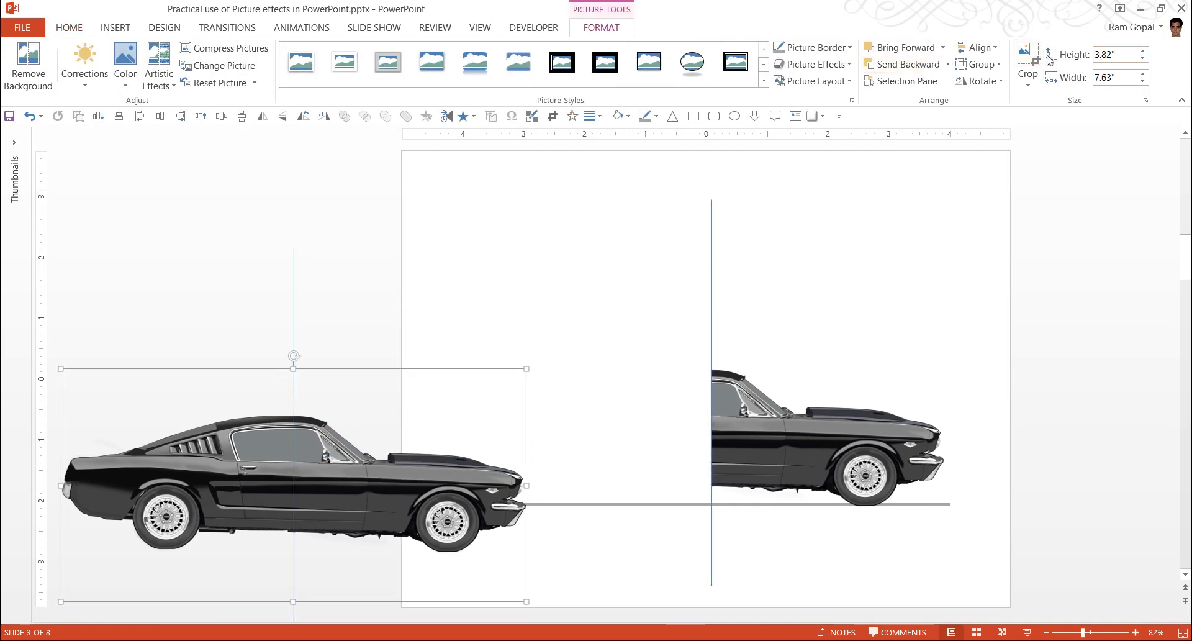
pyautogui.click(1026, 57)
pyautogui.moveTo(525, 491); pyautogui.dragTo(291, 490)
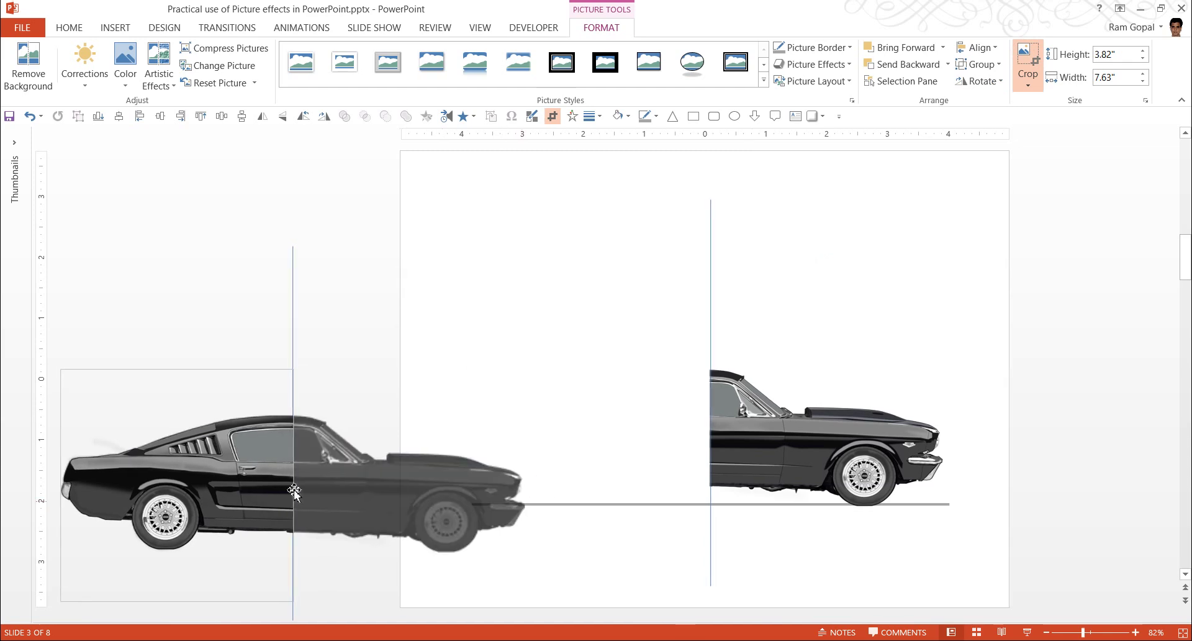
pyautogui.click(226, 298)
pyautogui.click(288, 323)
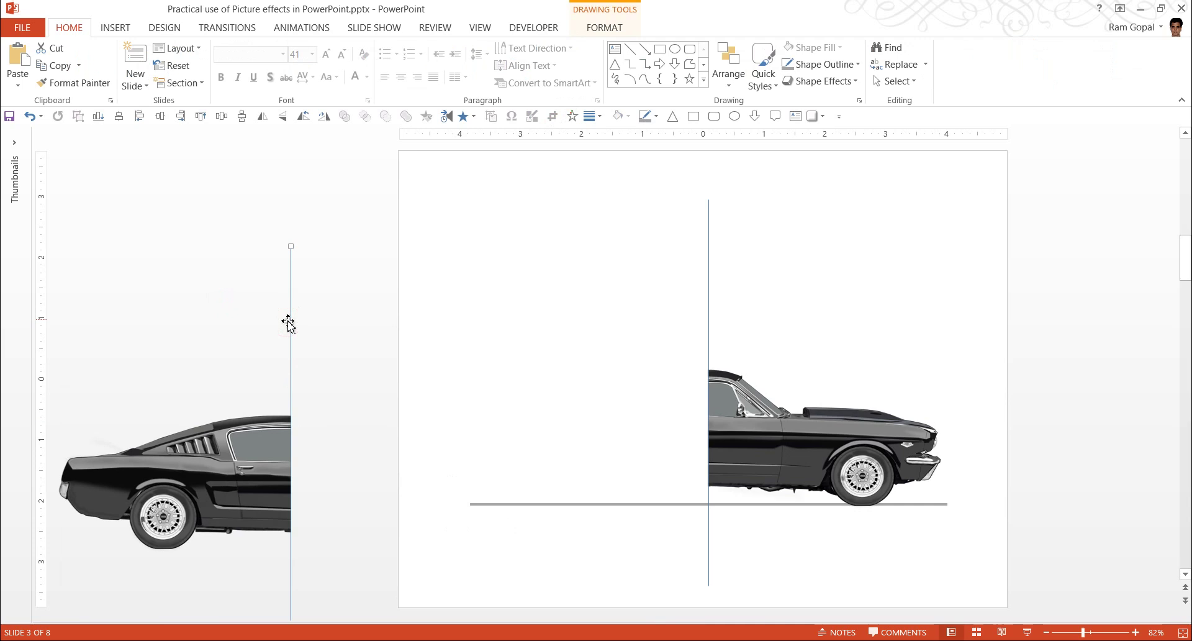
# - Delete the leftover line and move the rear half onto the slide beside the front half
pyautogui.press('Delete')
pyautogui.moveTo(243, 463); pyautogui.dragTo(661, 419)
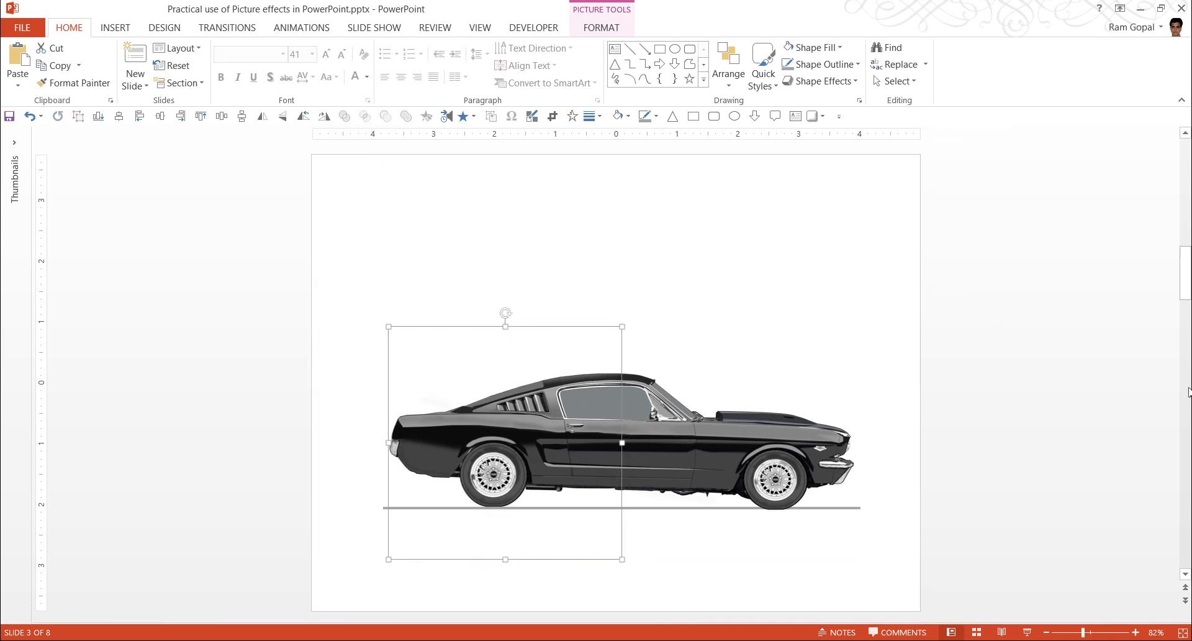
pyautogui.press('Left')
pyautogui.hotkey('ctrl', 'Right')
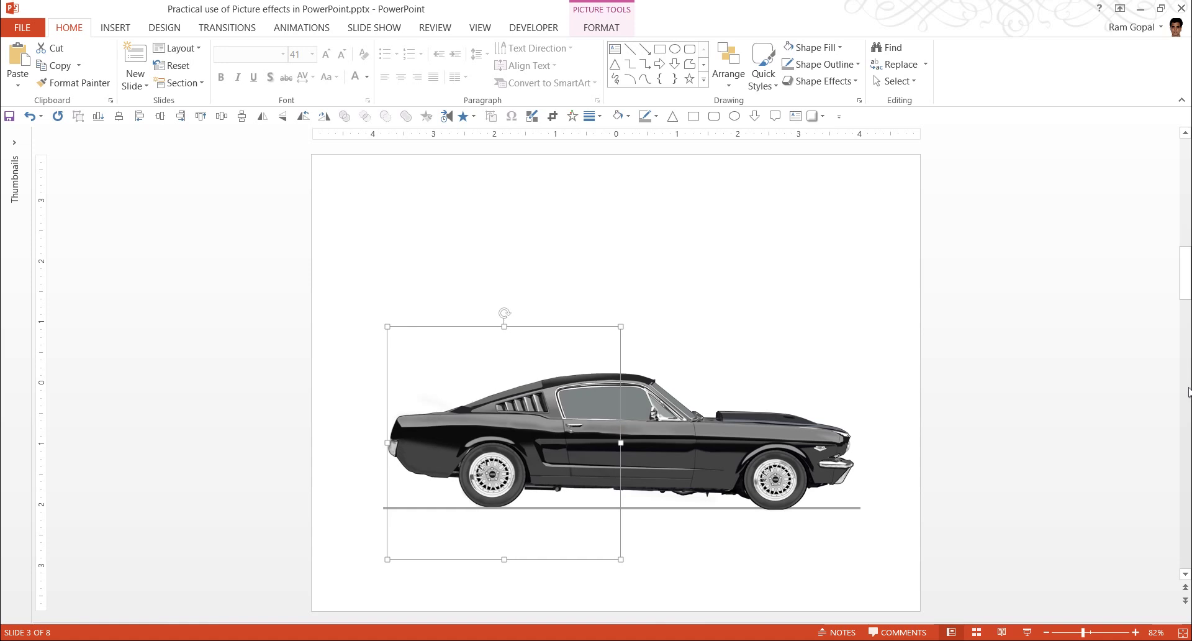
# - Align both car halves to the same vertical middle
pyautogui.keyDown('shift'); pyautogui.click(806, 417); pyautogui.keyUp('shift')
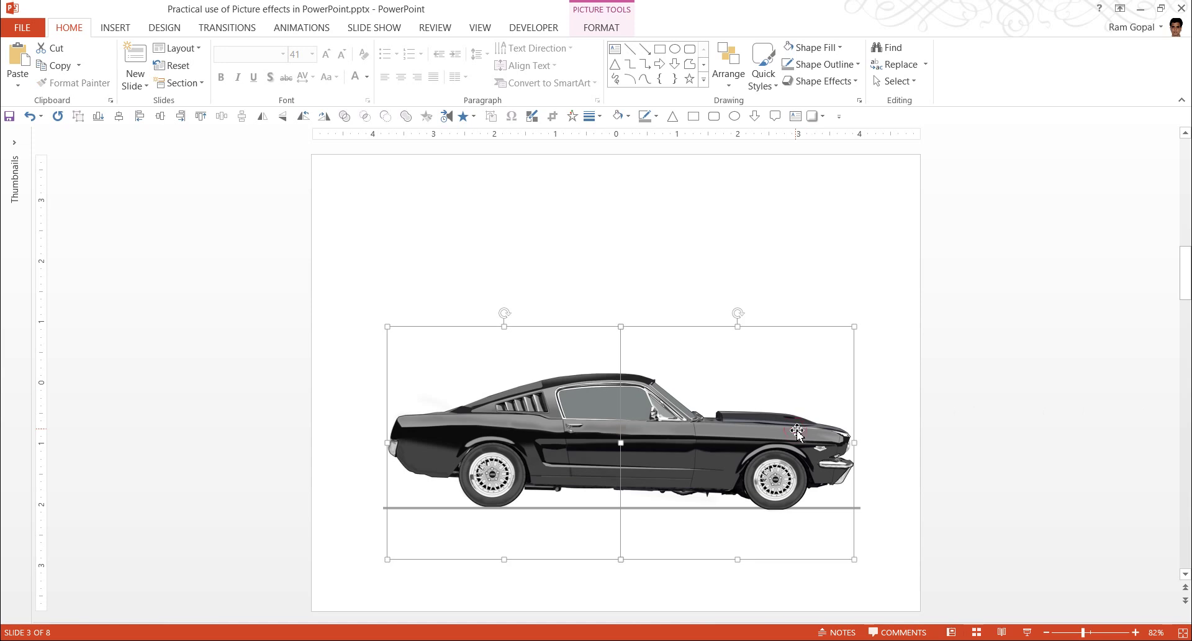
pyautogui.click(729, 65)
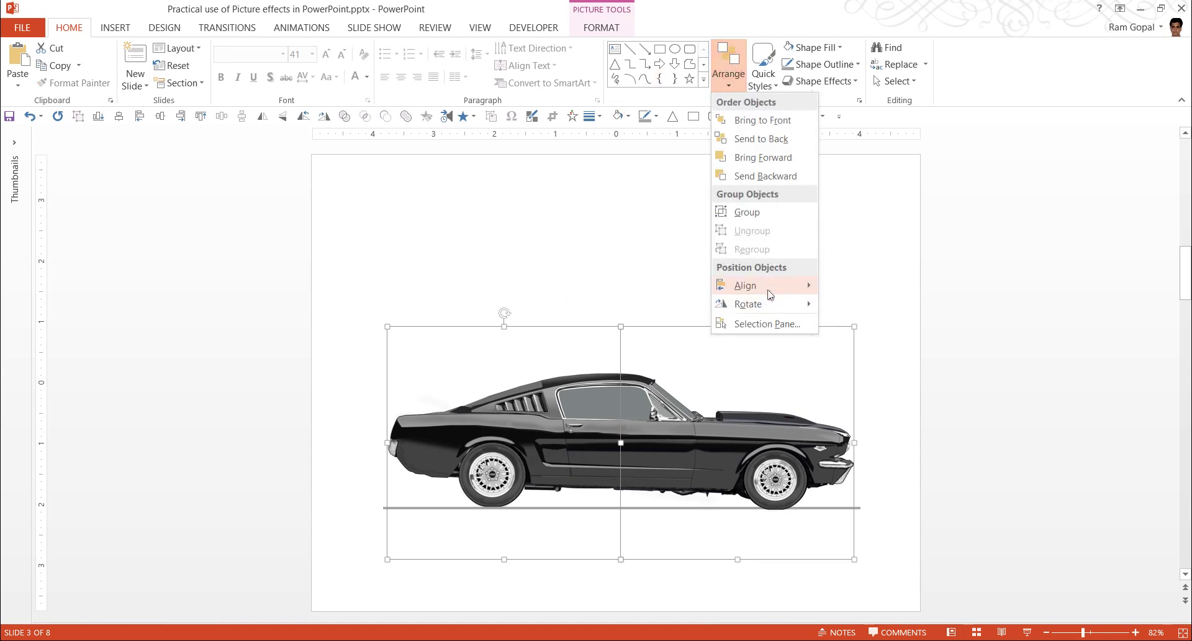
pyautogui.moveTo(764, 285)
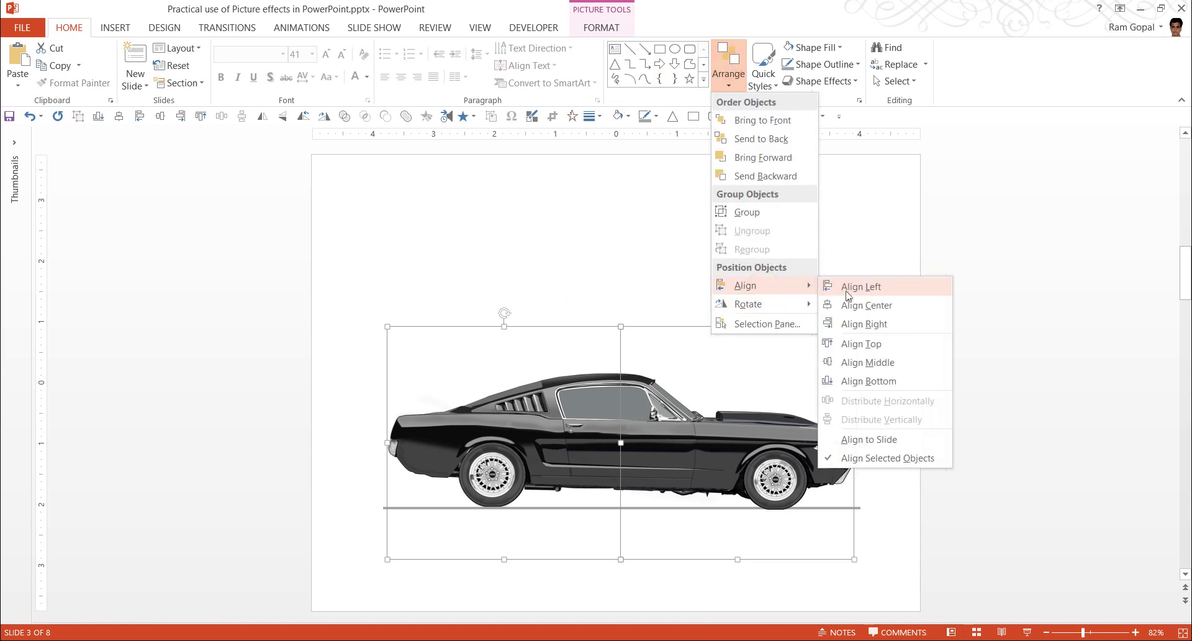
pyautogui.click(869, 365)
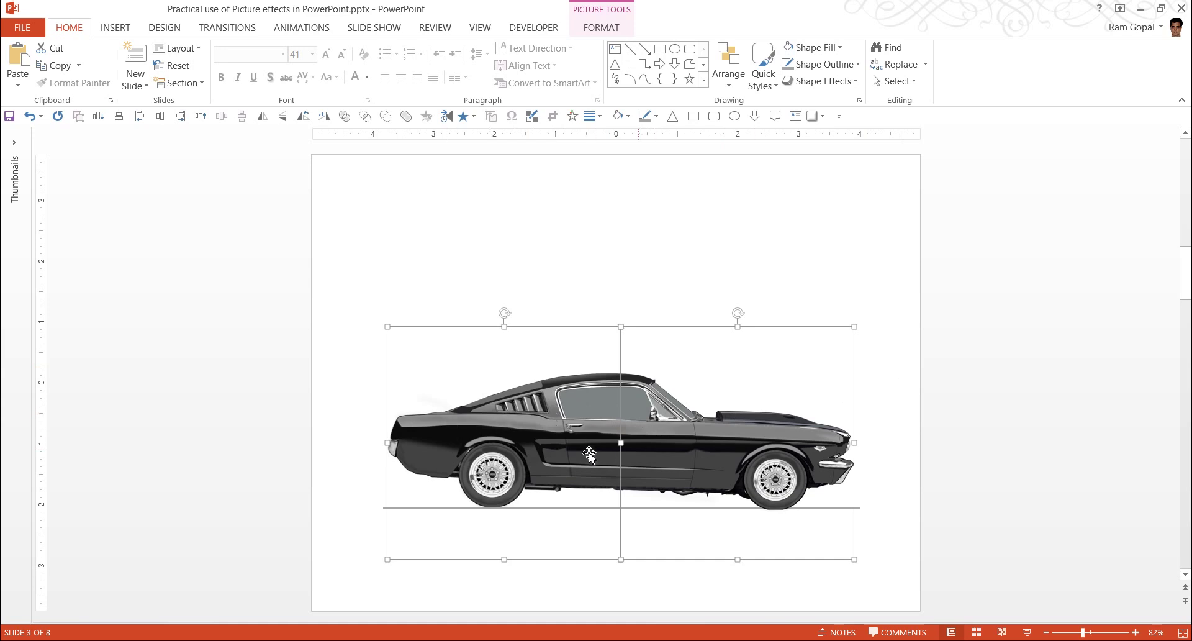
# - Nudge the rear half right until it meets the front half, then reselect it
pyautogui.click(922, 436)
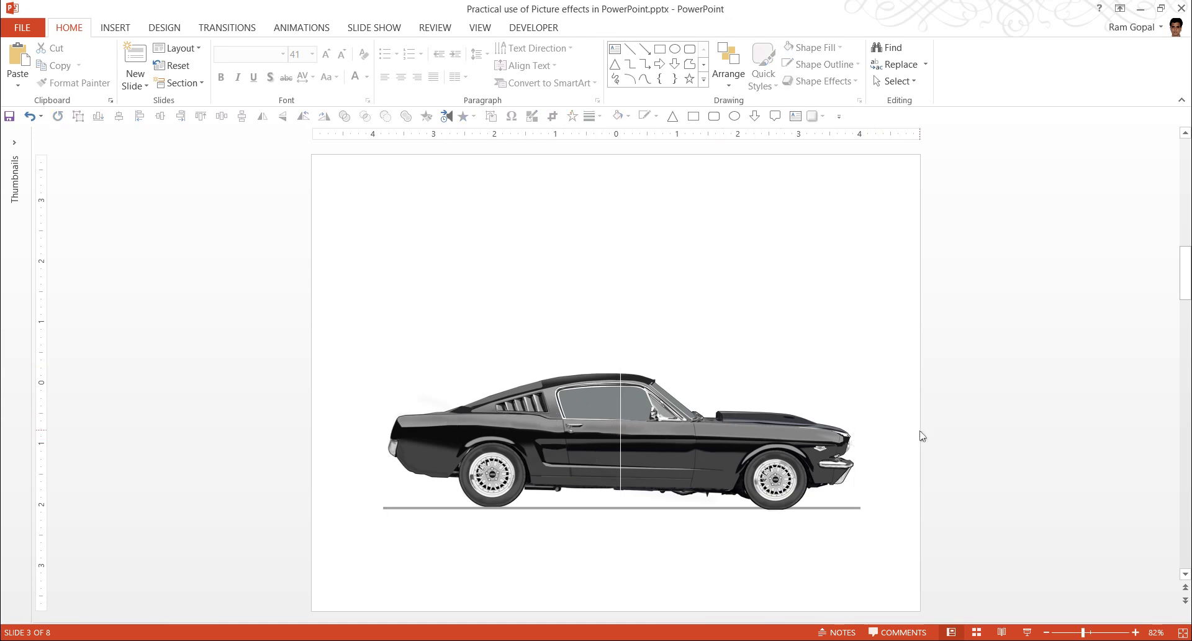
pyautogui.click(578, 459)
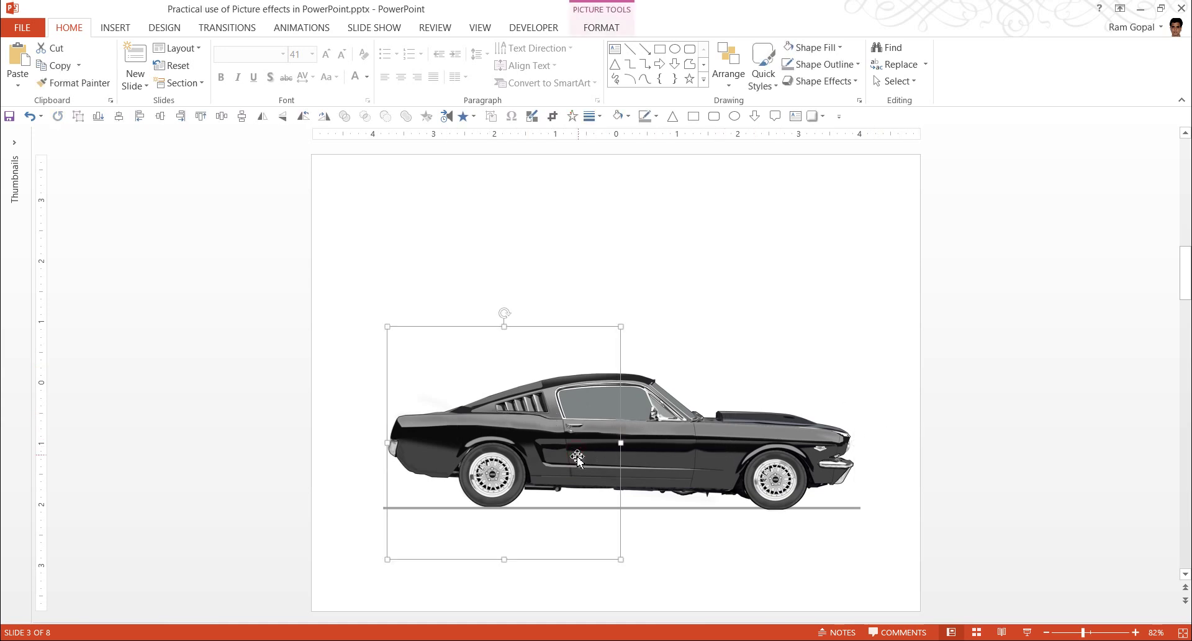
pyautogui.hotkey('ctrl', 'Right')
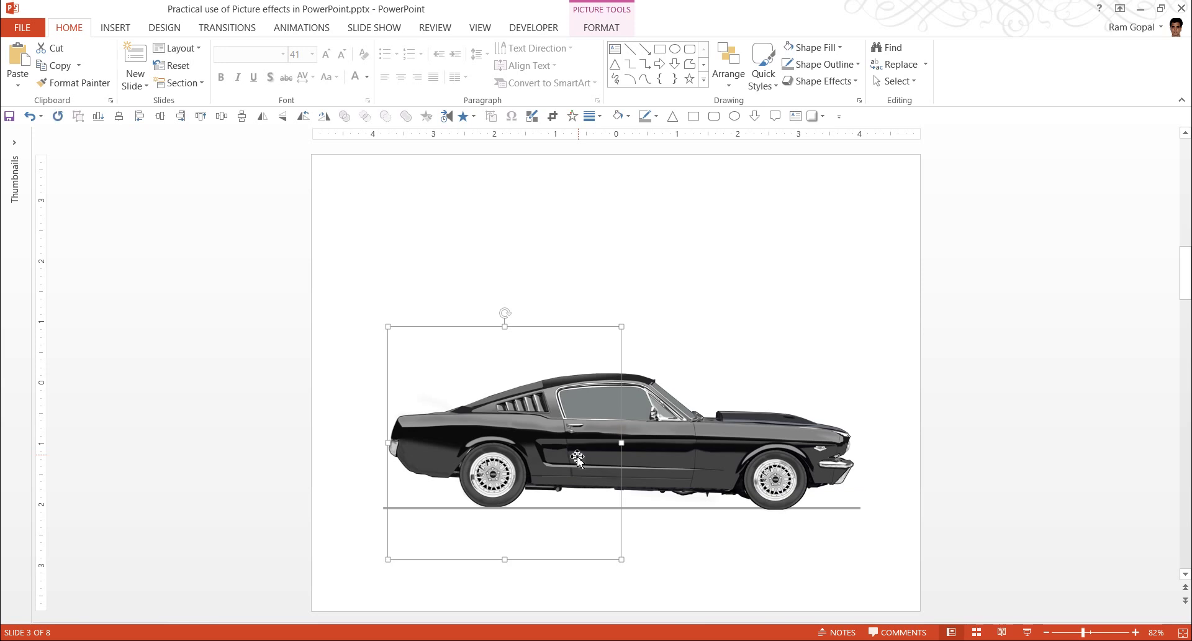
pyautogui.click(983, 413)
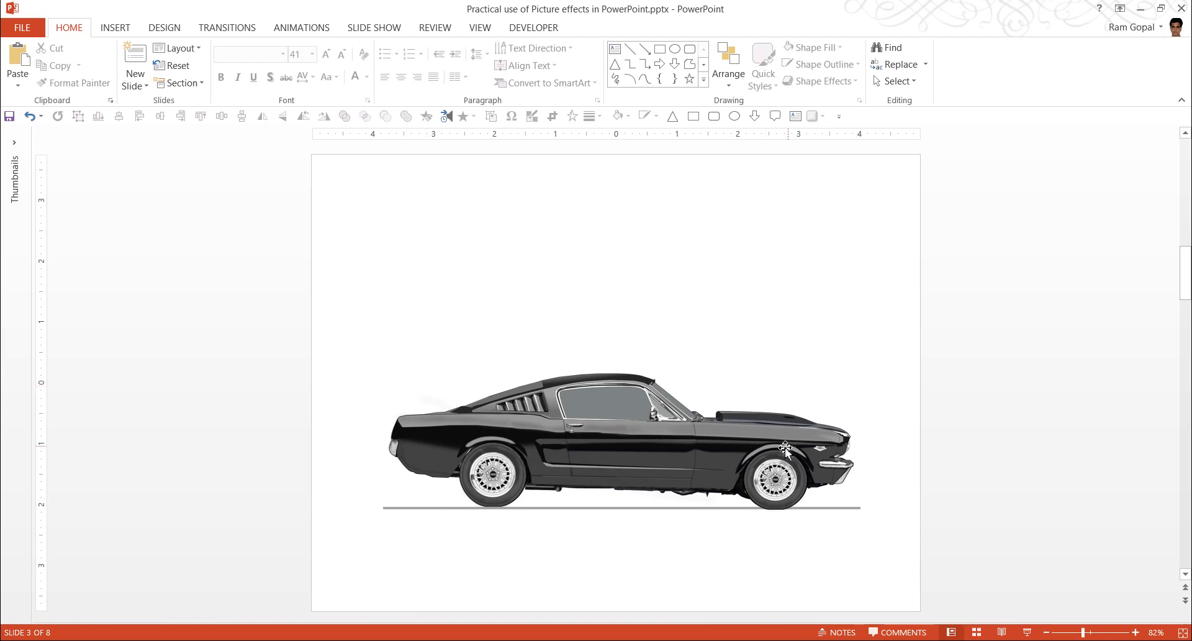
pyautogui.click(574, 426)
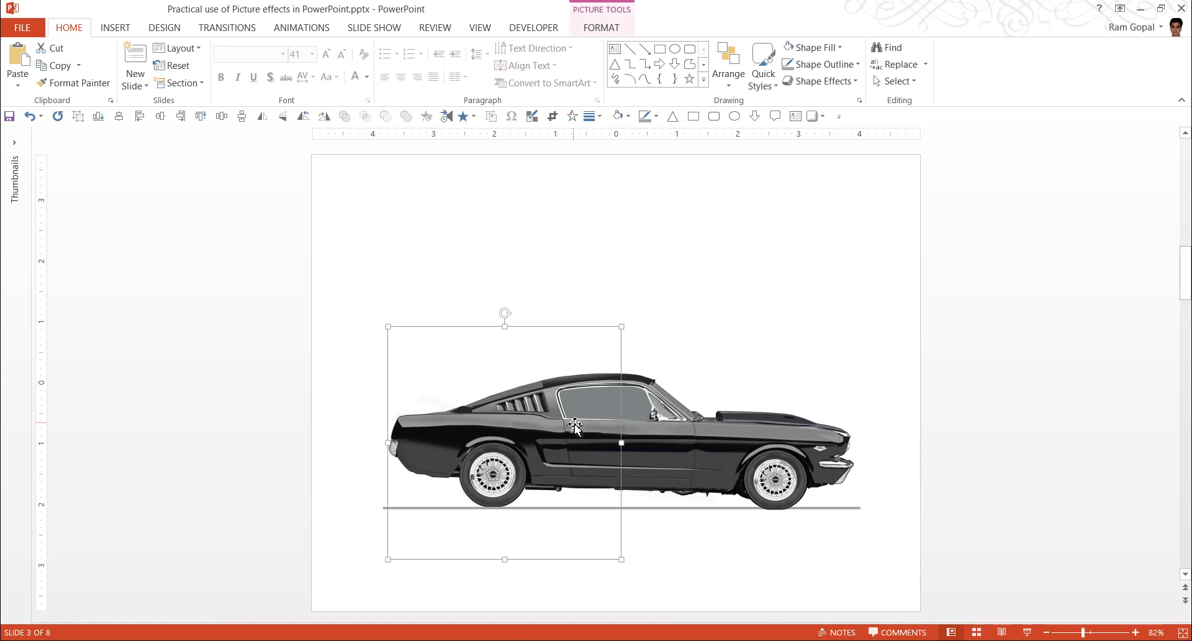
# - Apply the Pencil Grayscale artistic effect to the car's rear half
pyautogui.click(611, 28)
pyautogui.click(170, 81)
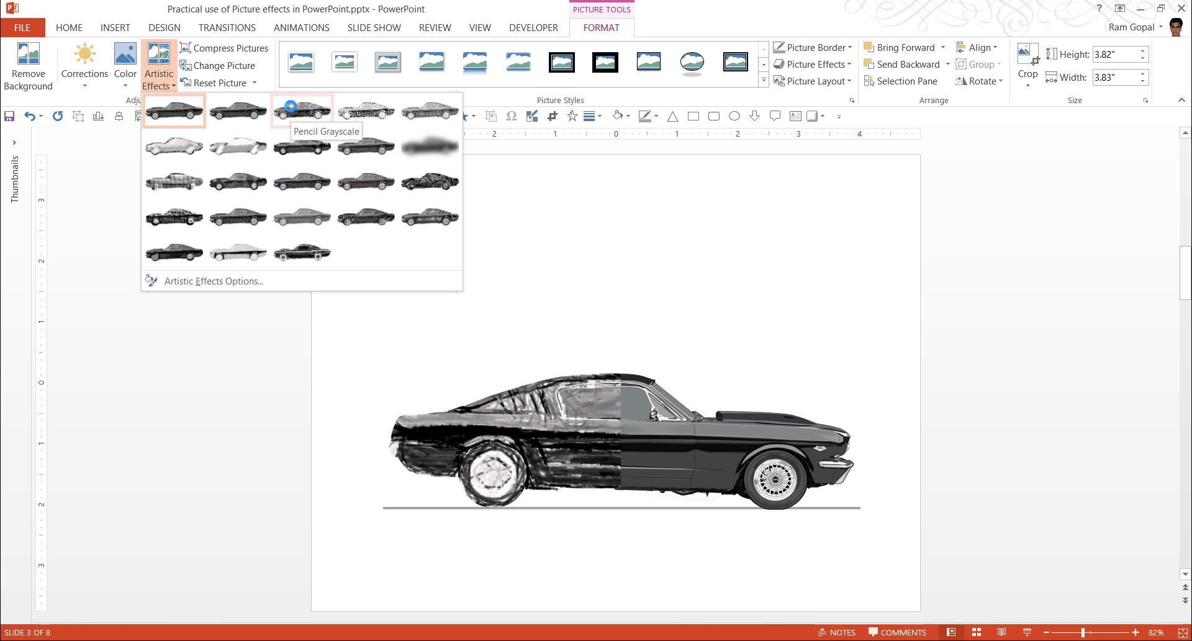
pyautogui.click(290, 106)
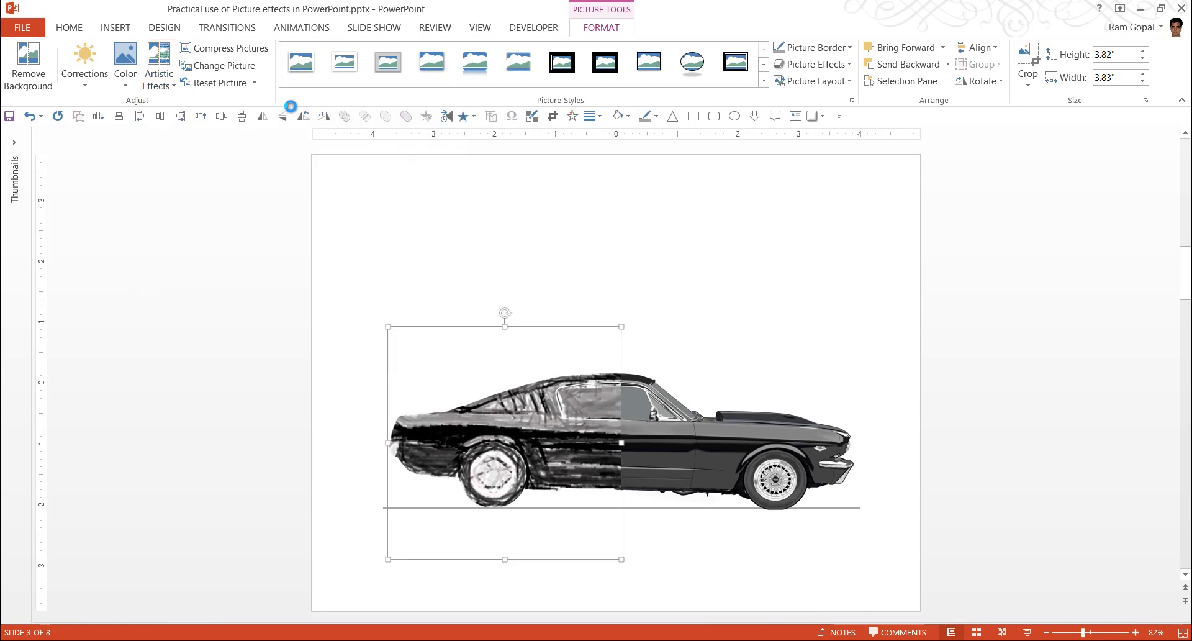
pyautogui.click(702, 564)
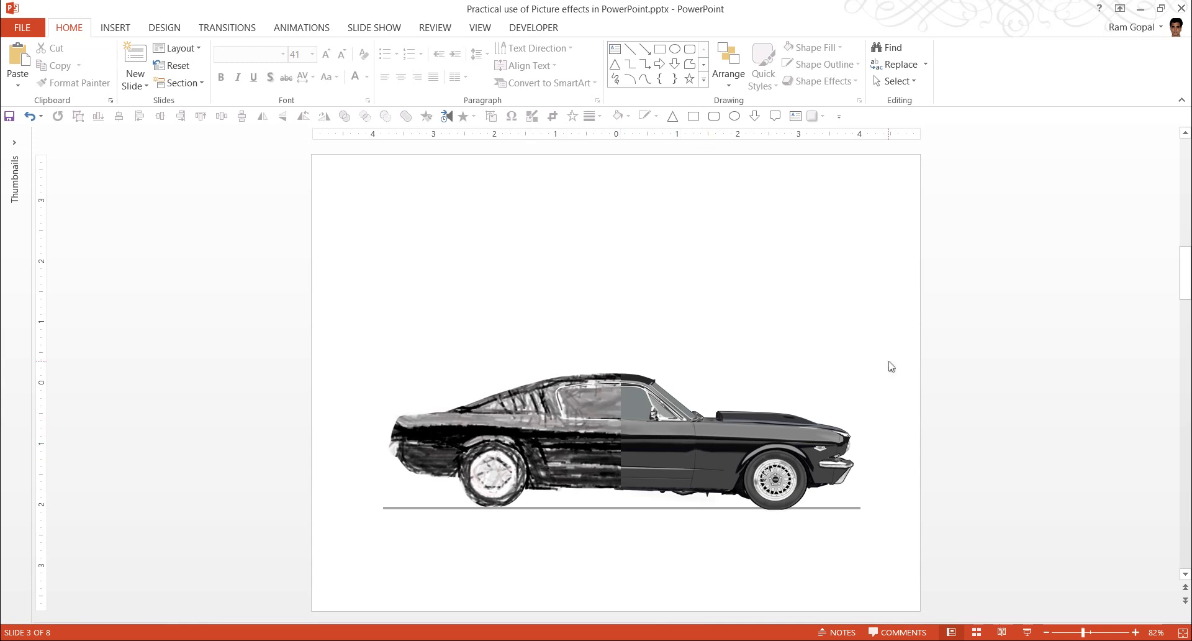
# - Add a text box reading 'Idea' above the car's rear
pyautogui.click(615, 49)
pyautogui.click(495, 249)
pyautogui.write('Idea')
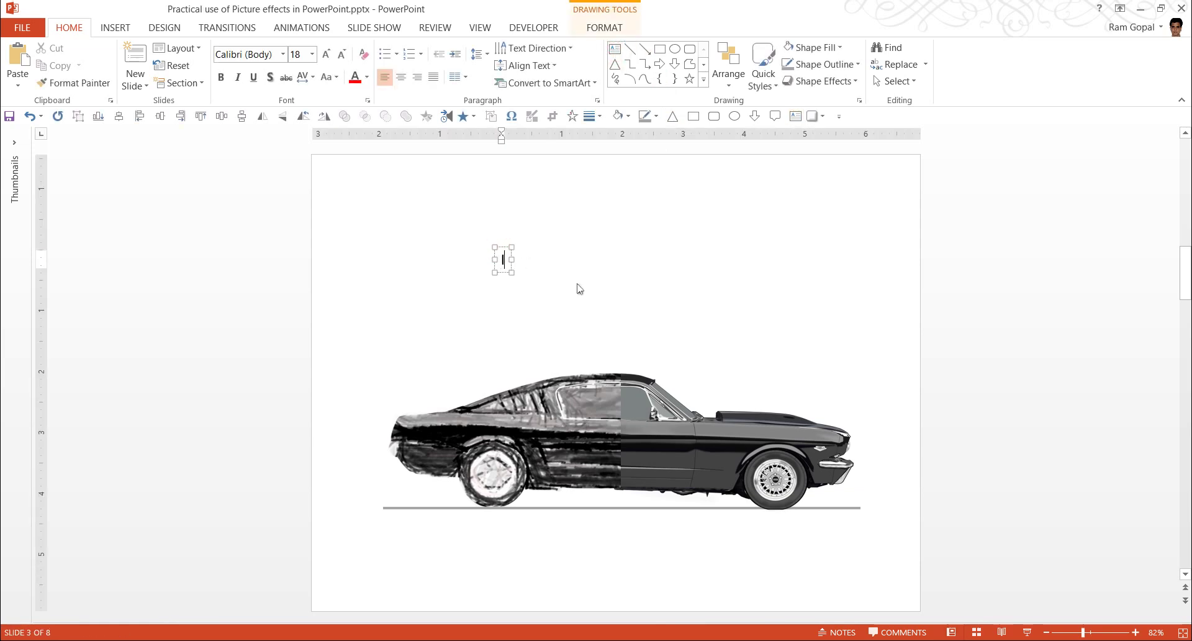
pyautogui.click(512, 248)
# - Set 'Idea' in Gunny Rewritten at 40 pt and tilt it counter-clockwise
pyautogui.click(282, 54)
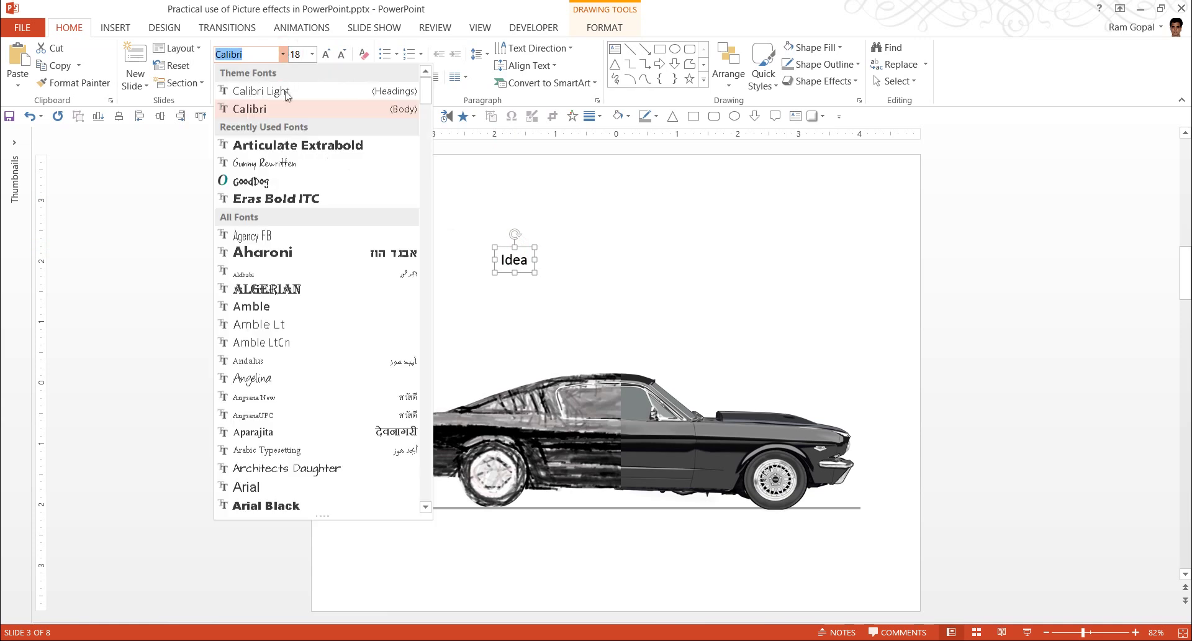
pyautogui.click(295, 164)
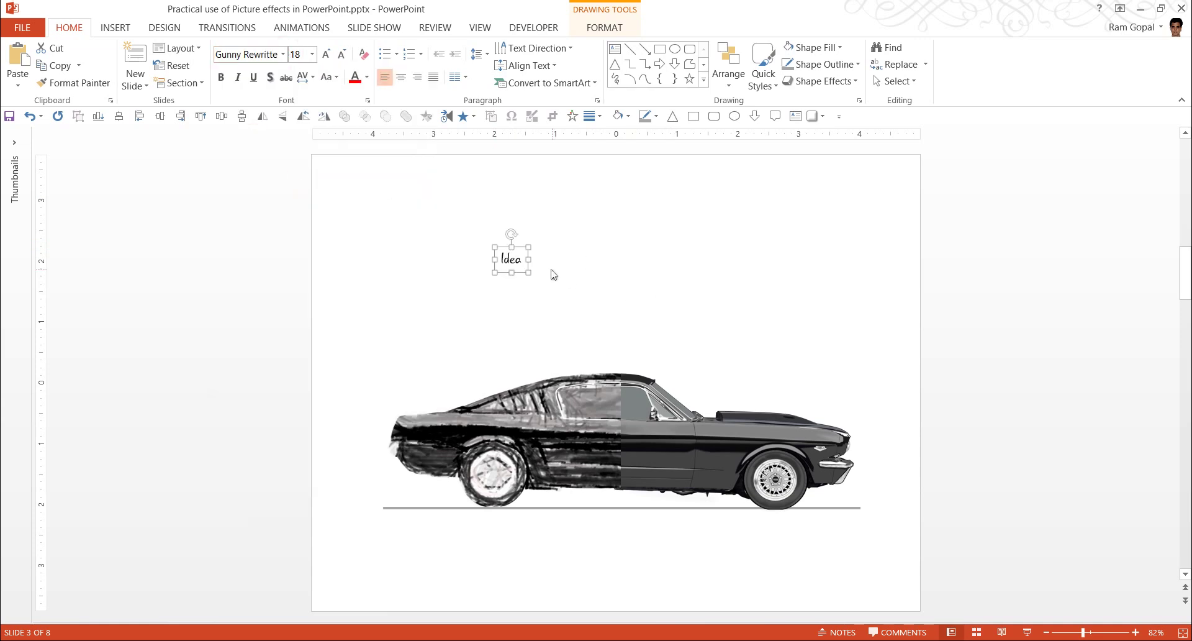
pyautogui.click(326, 54)
pyautogui.click(326, 55)
pyautogui.click(326, 55)
pyautogui.click(326, 55)
pyautogui.click(326, 55)
pyautogui.click(326, 55)
pyautogui.moveTo(528, 236); pyautogui.dragTo(523, 329)
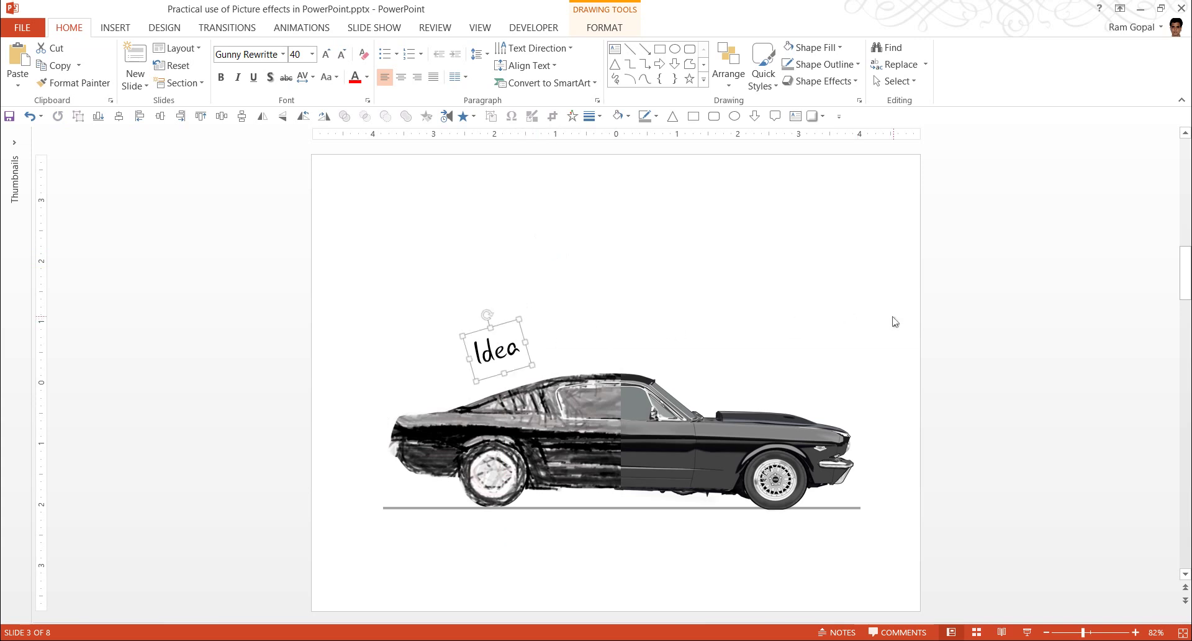
# - Draw a curved line sweeping right from the word Idea
pyautogui.click(704, 79)
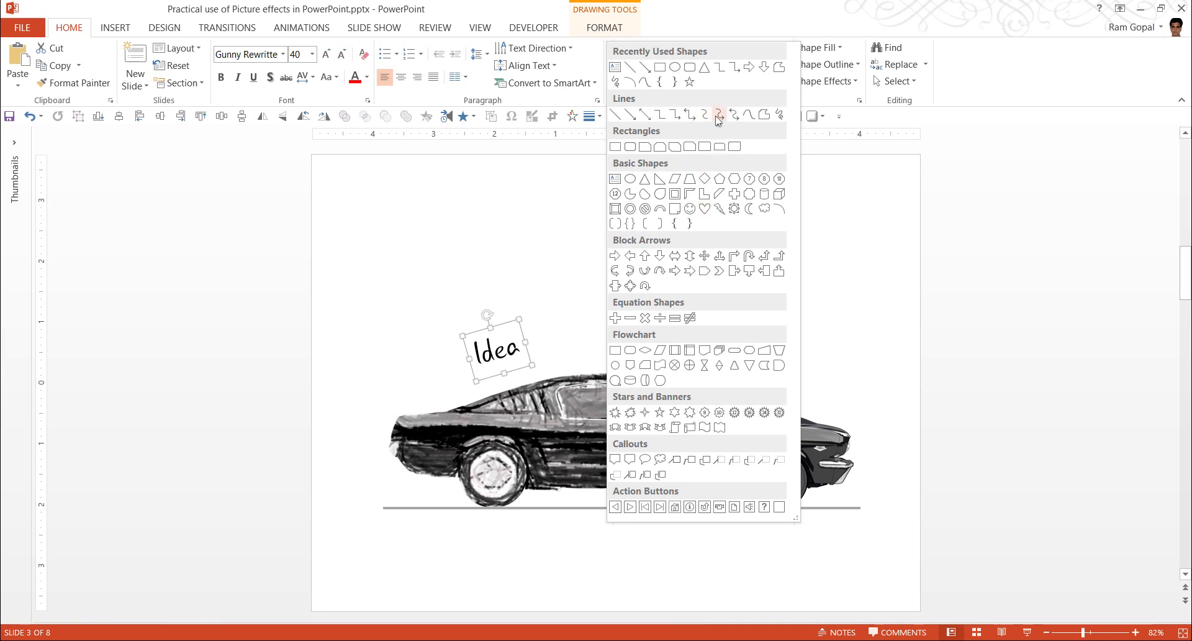
pyautogui.click(749, 115)
pyautogui.click(538, 341)
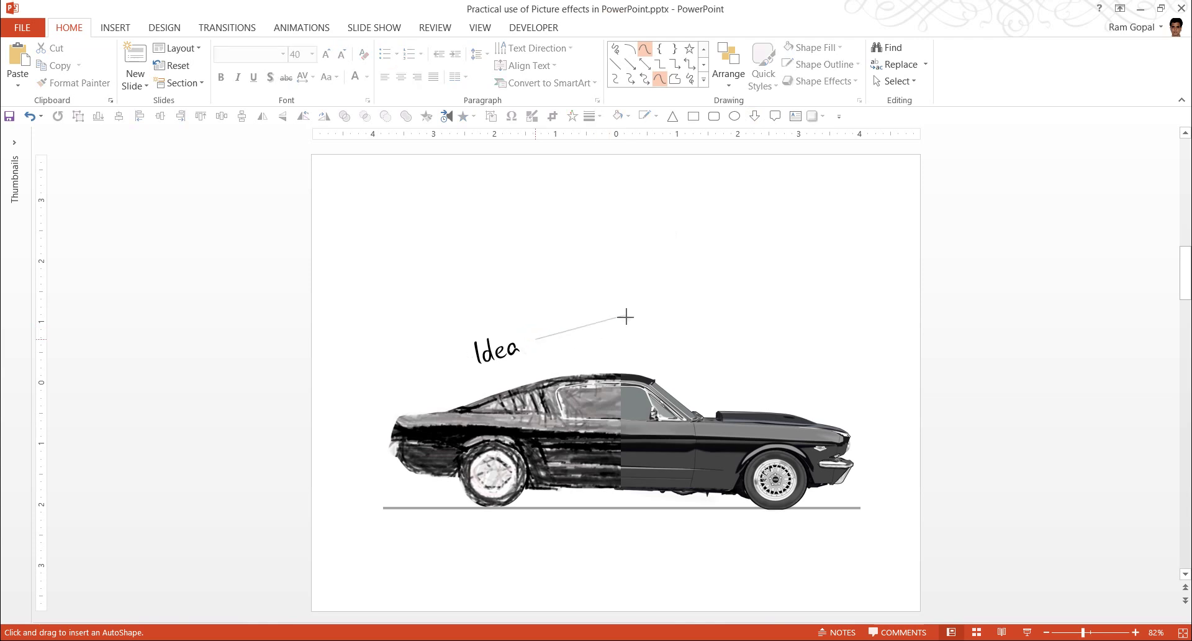
pyautogui.click(598, 319)
pyautogui.doubleClick(672, 327)
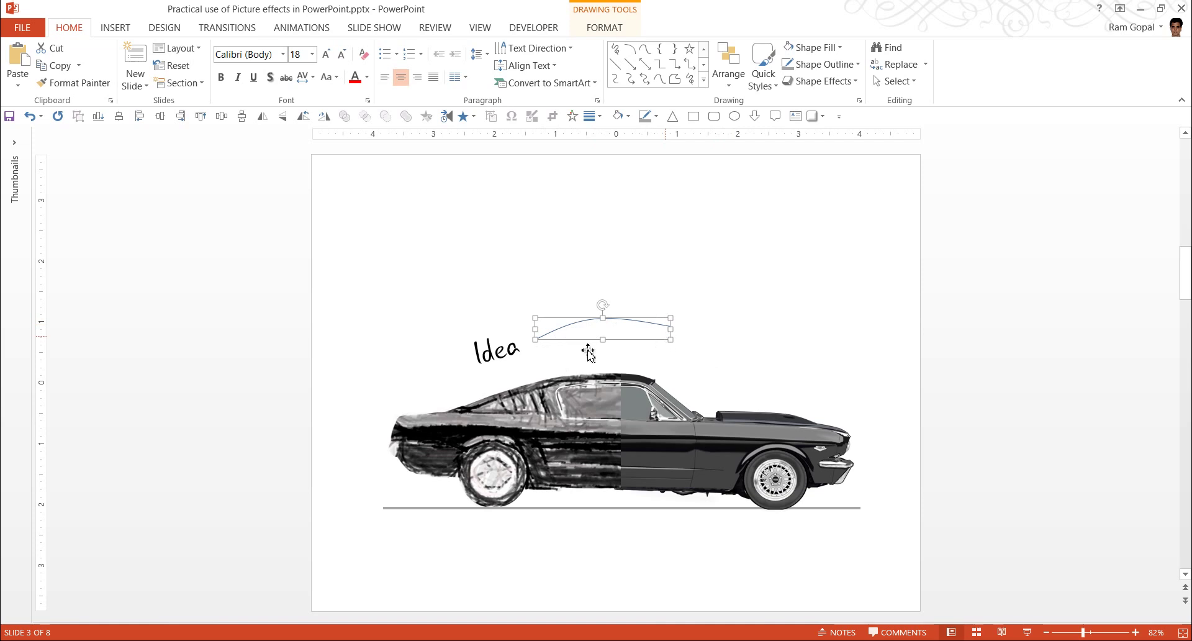
# - Give the curve a dark grey 3 pt outline with an arrowhead at its end
pyautogui.click(831, 65)
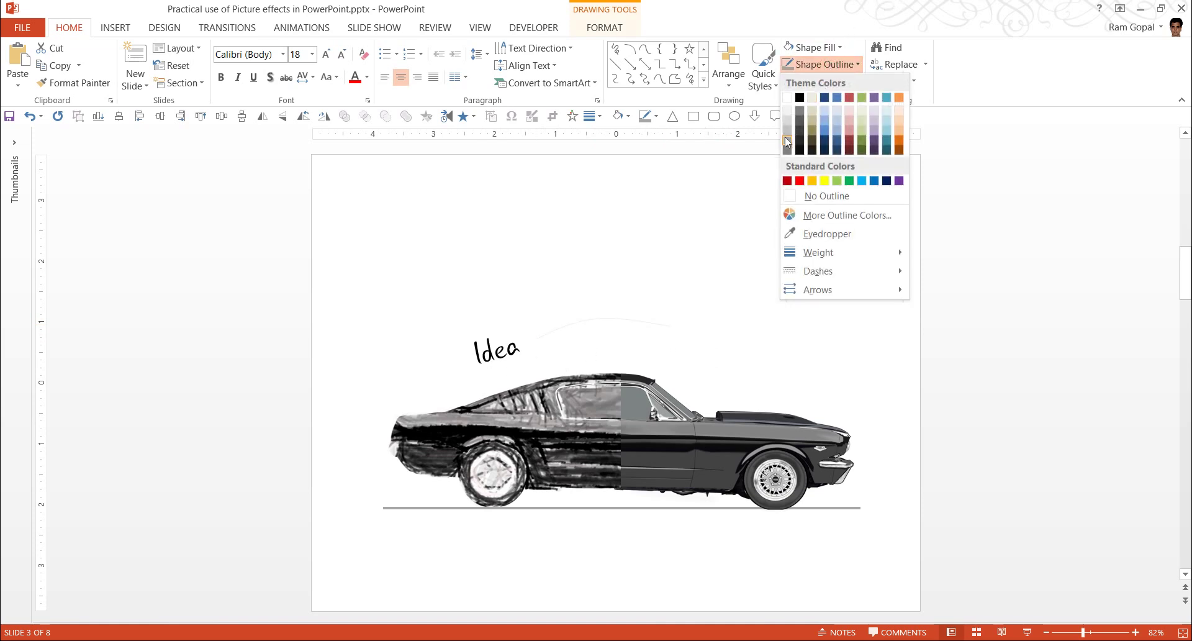
pyautogui.click(801, 131)
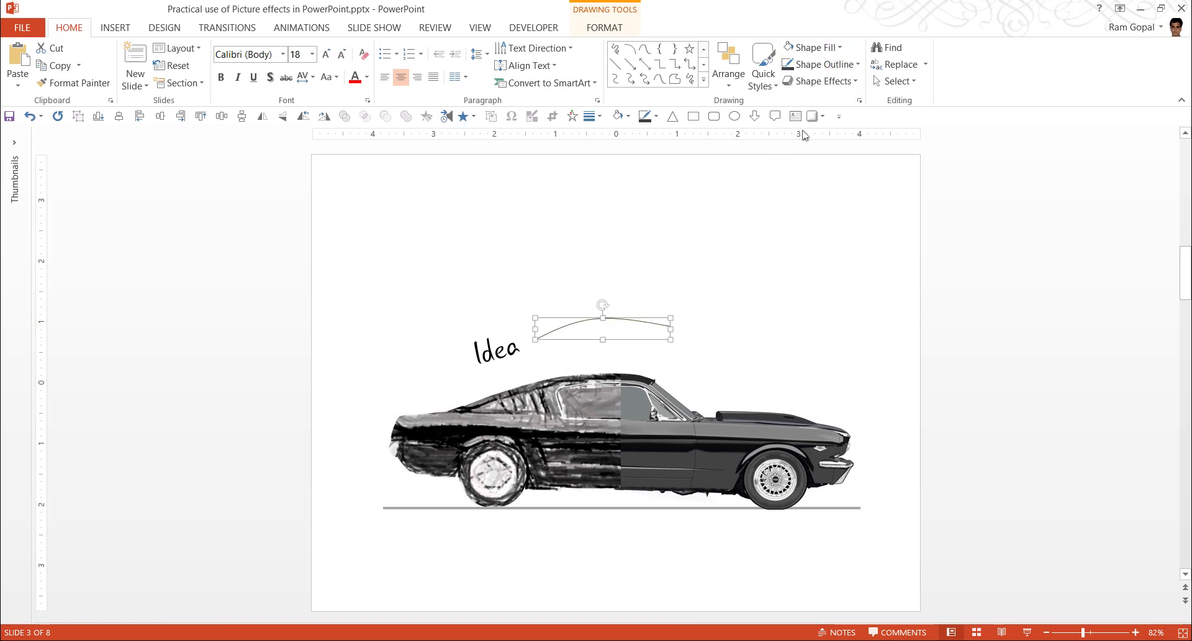
pyautogui.click(825, 65)
pyautogui.moveTo(826, 253)
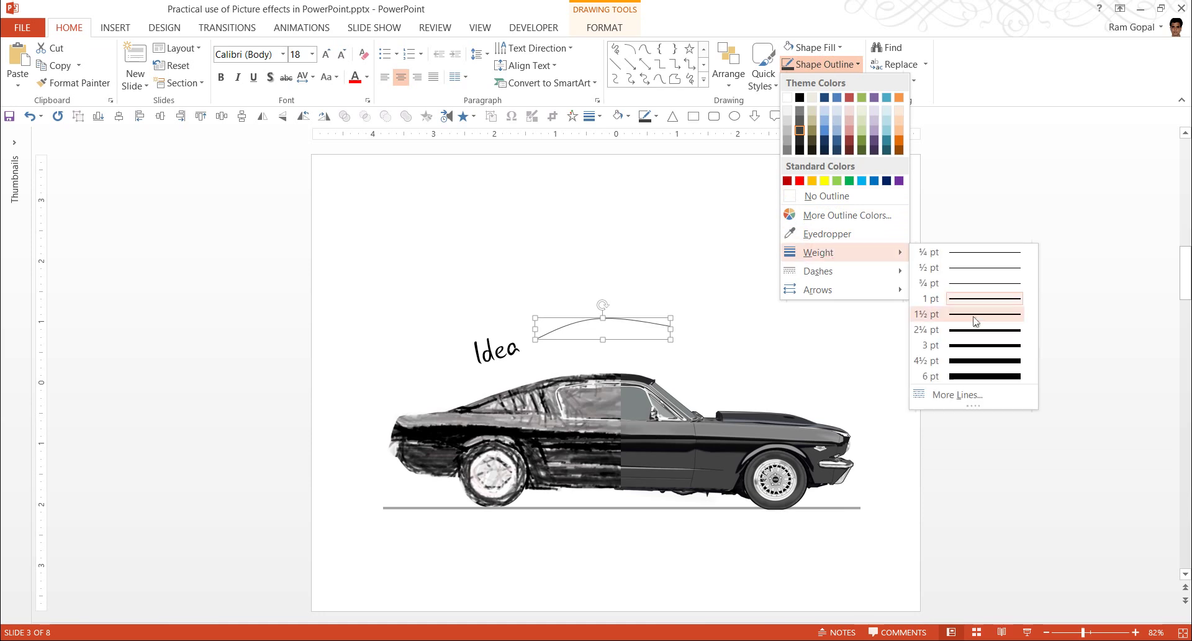
pyautogui.click(989, 350)
pyautogui.click(826, 65)
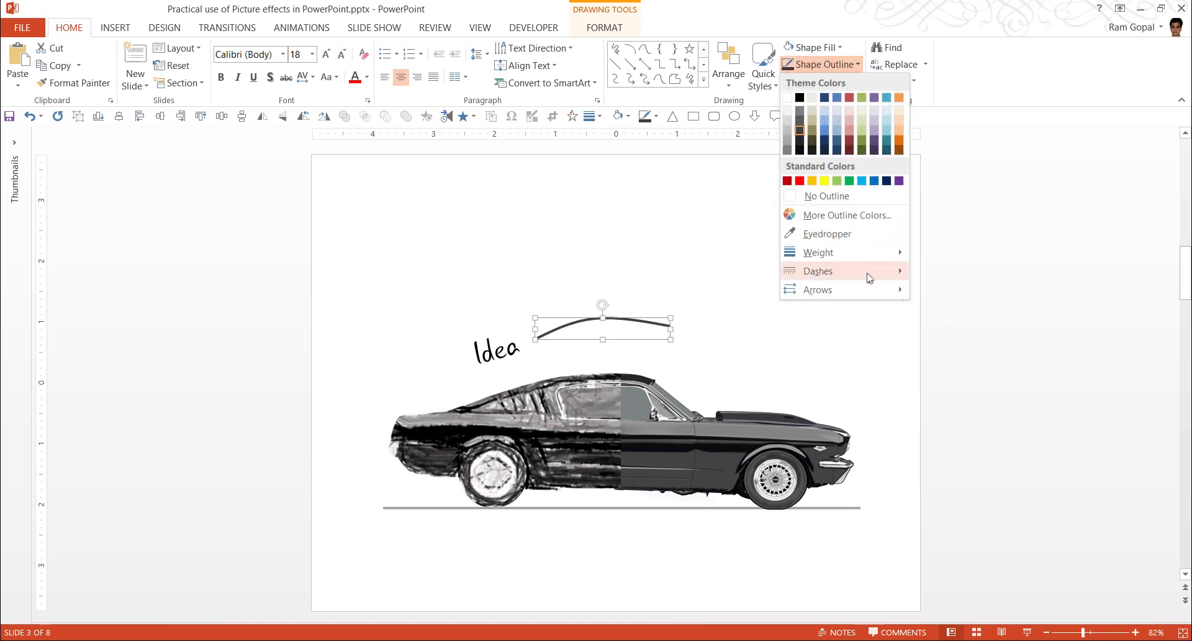
pyautogui.moveTo(870, 289)
pyautogui.click(967, 303)
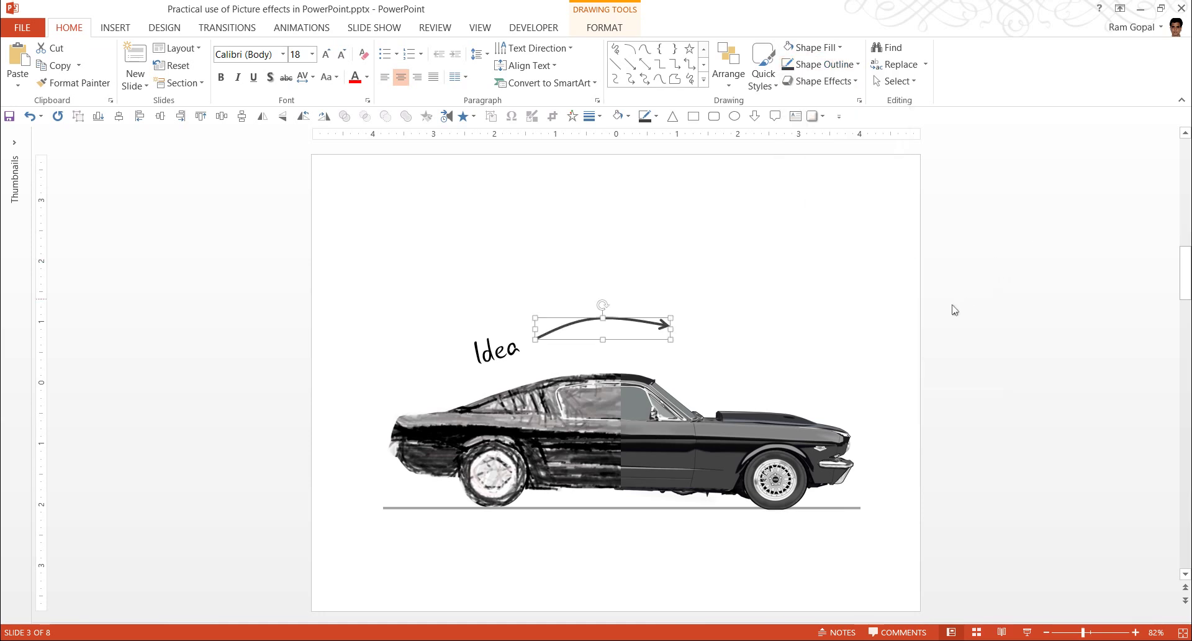
pyautogui.click(907, 329)
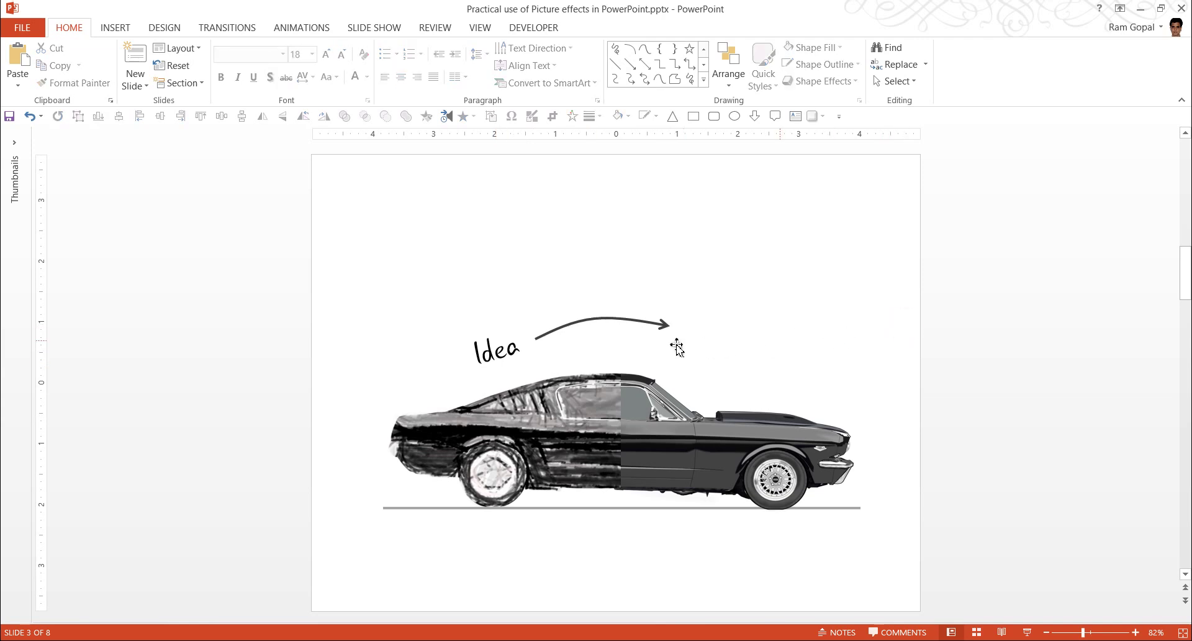
# - Add a text box reading 'Reality' near the arrow tip
pyautogui.click(704, 79)
pyautogui.click(615, 58)
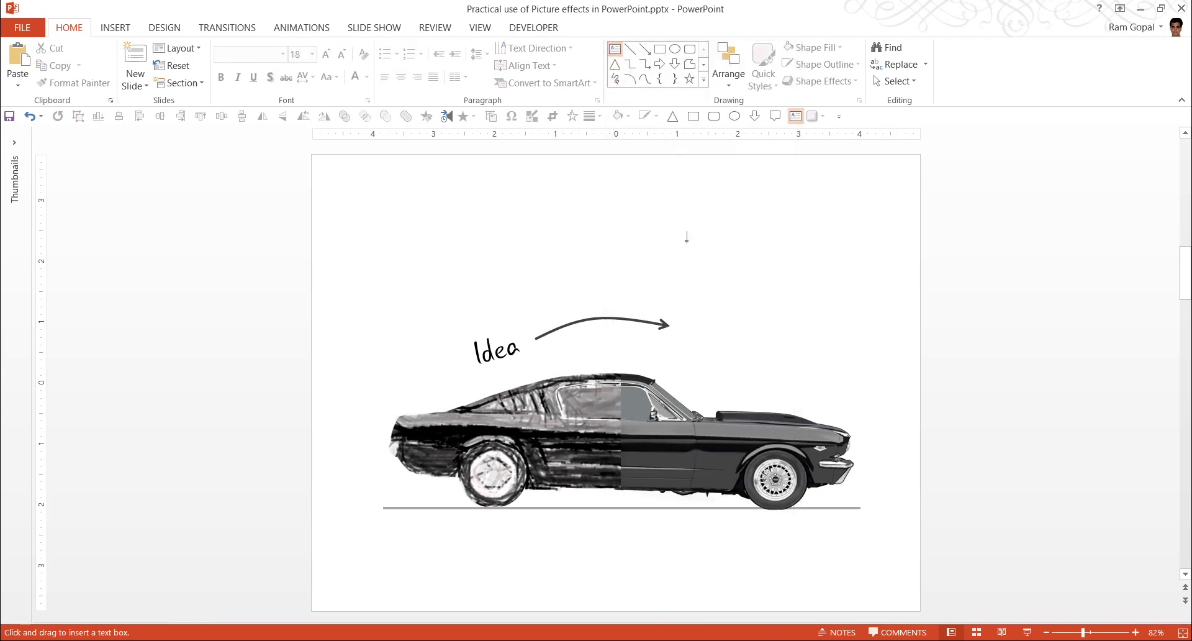
pyautogui.click(696, 311)
pyautogui.write('Rea')
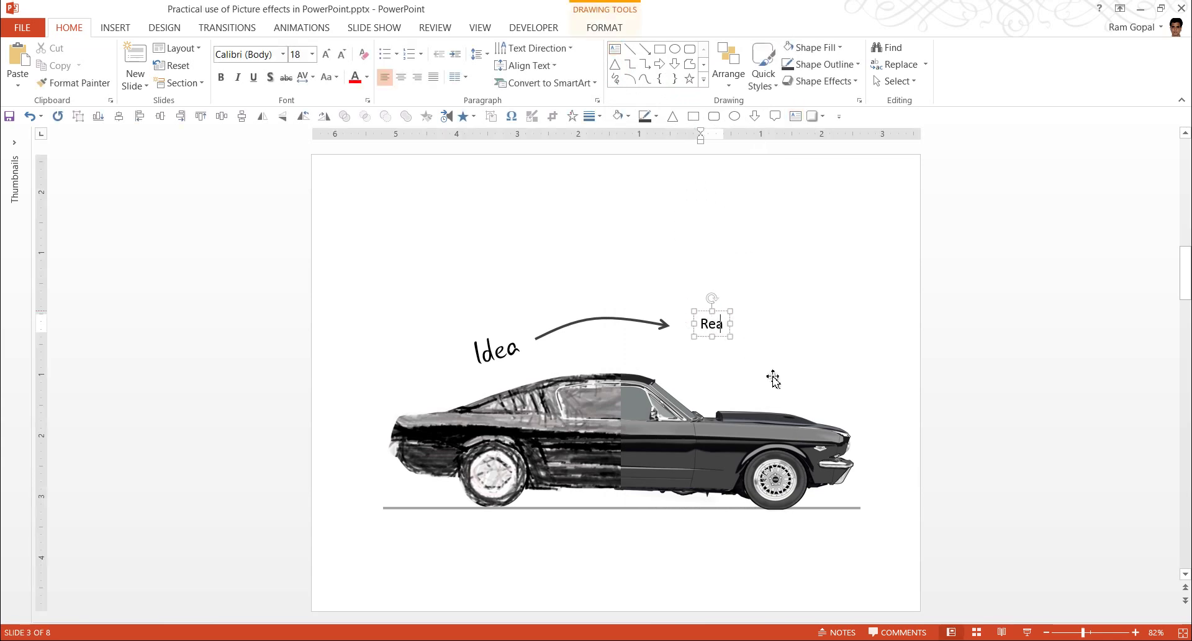
pyautogui.write('lity')
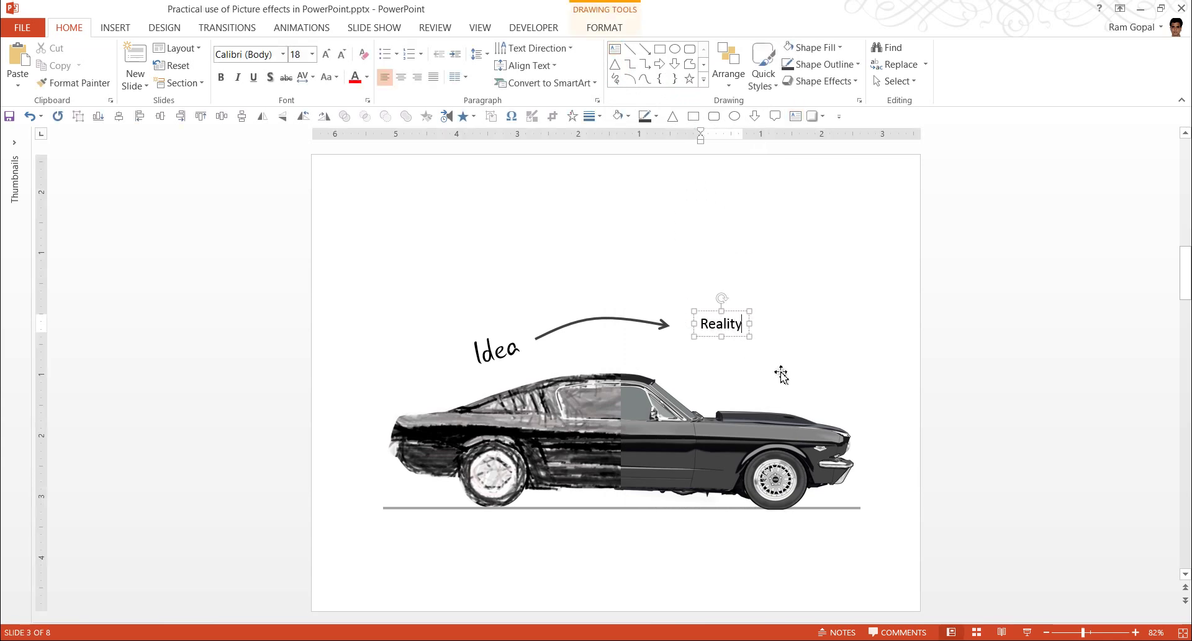
pyautogui.click(736, 311)
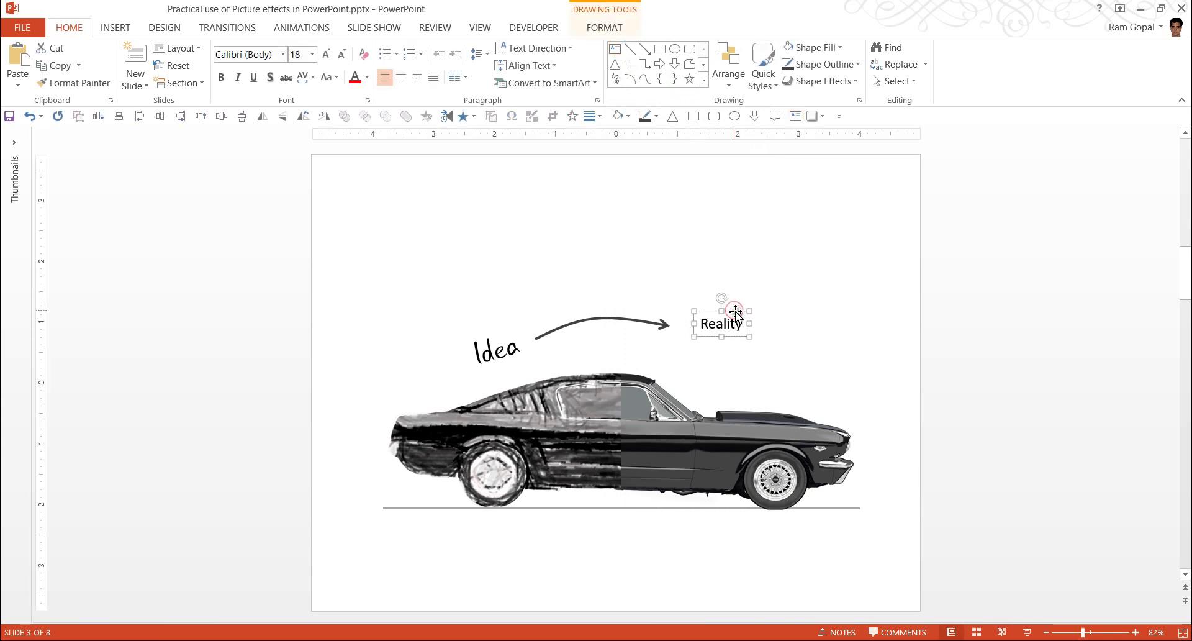
# - Set 'Reality' in Articulate Extrabold at 32 pt and position it at the arrow tip
pyautogui.click(282, 56)
pyautogui.click(292, 159)
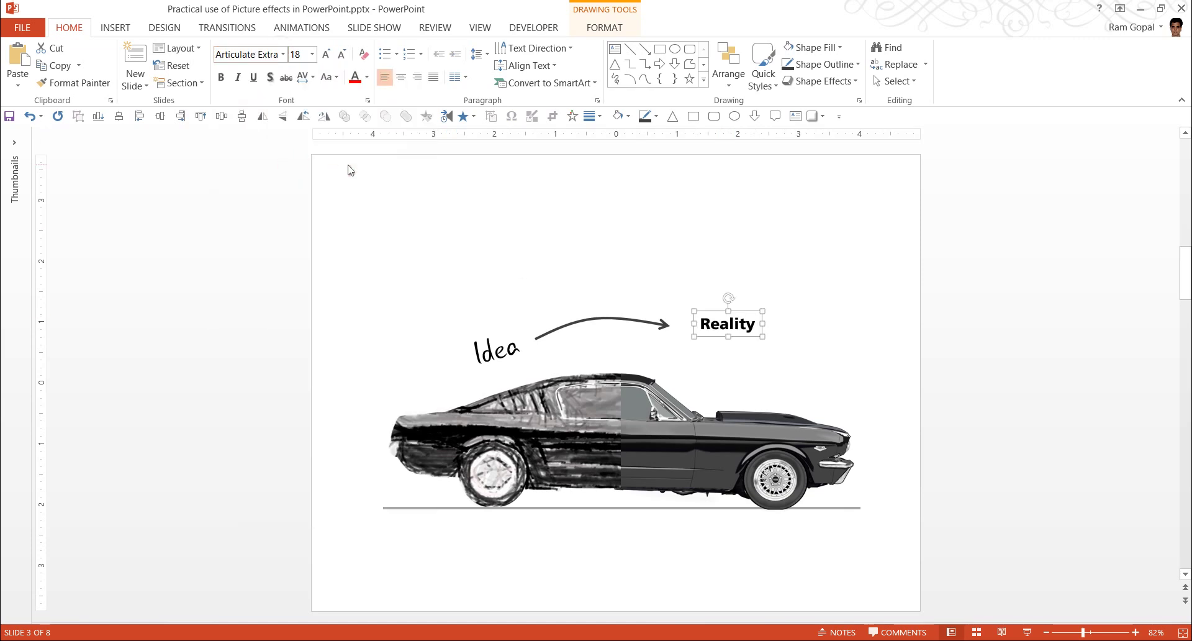
pyautogui.click(325, 54)
pyautogui.click(325, 55)
pyautogui.click(325, 54)
pyautogui.click(326, 54)
pyautogui.moveTo(773, 312); pyautogui.dragTo(747, 306)
pyautogui.click(1031, 317)
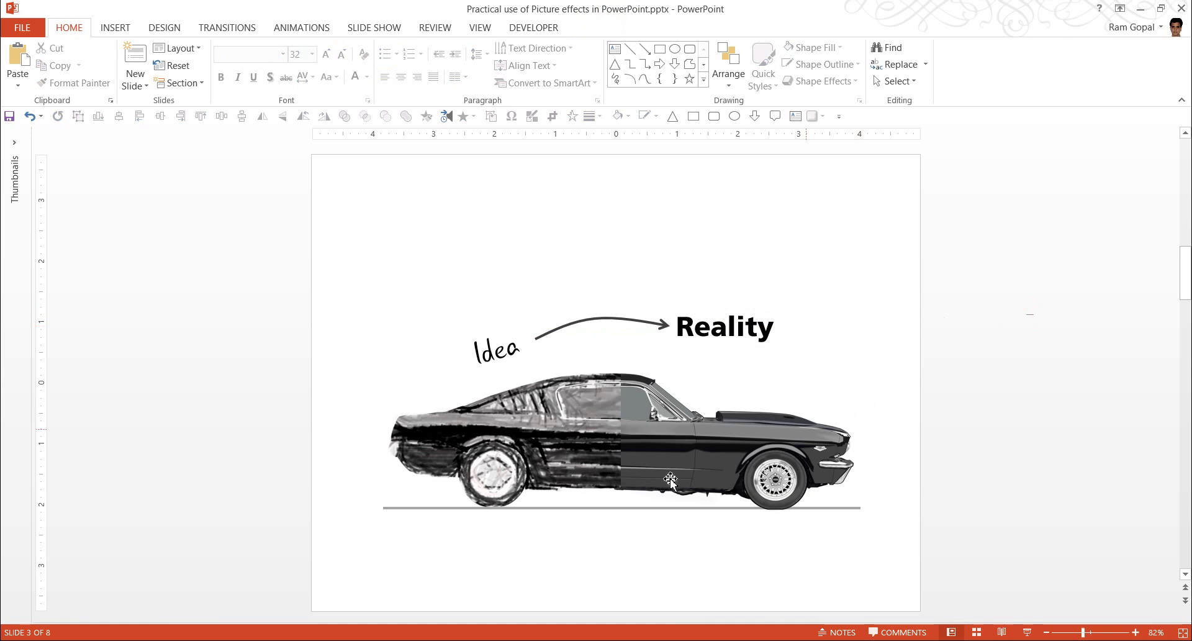